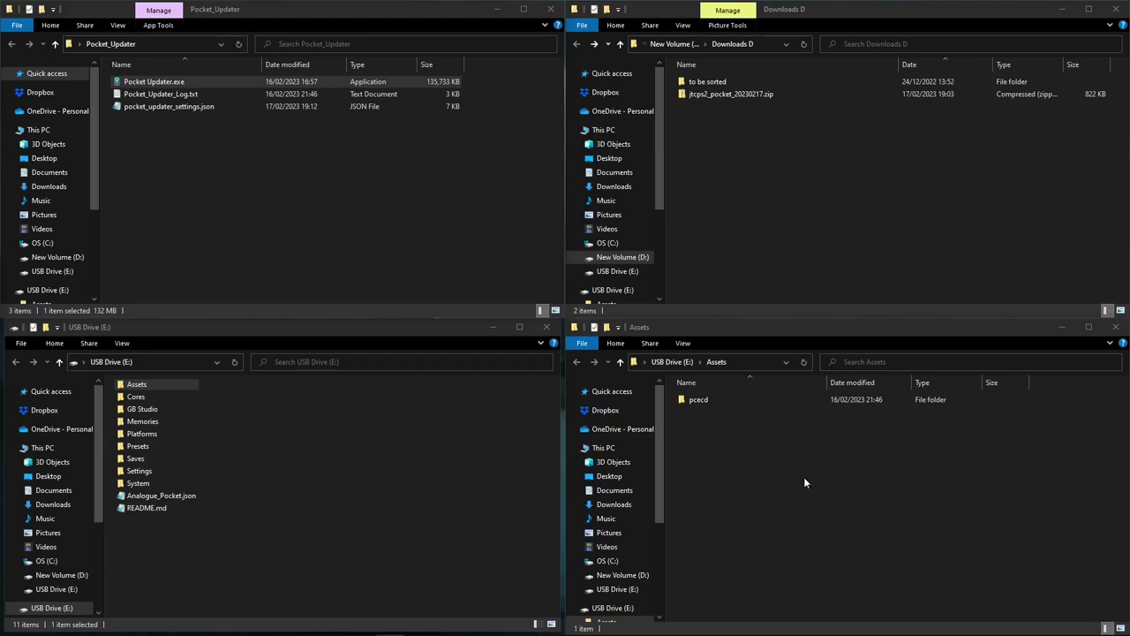
# - Extract jtcps2_pocket_20230217.zip with 7-Zip into a jtcps2_pocket_20230217 folder in Downloads D
pyautogui.rightClick(694, 95)
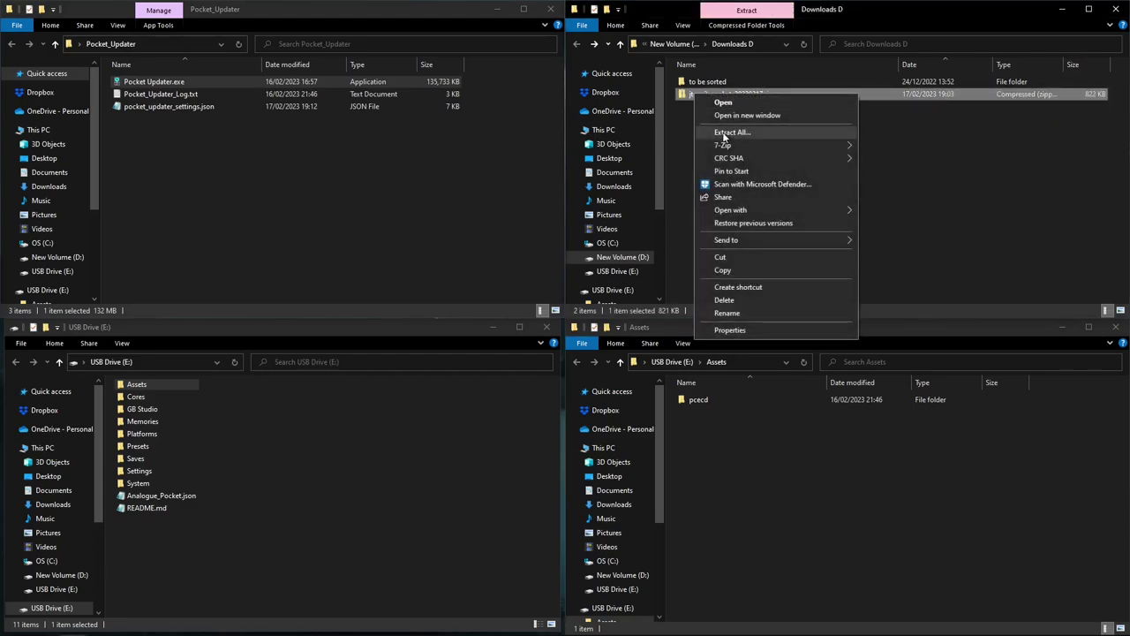
pyautogui.moveTo(734, 150)
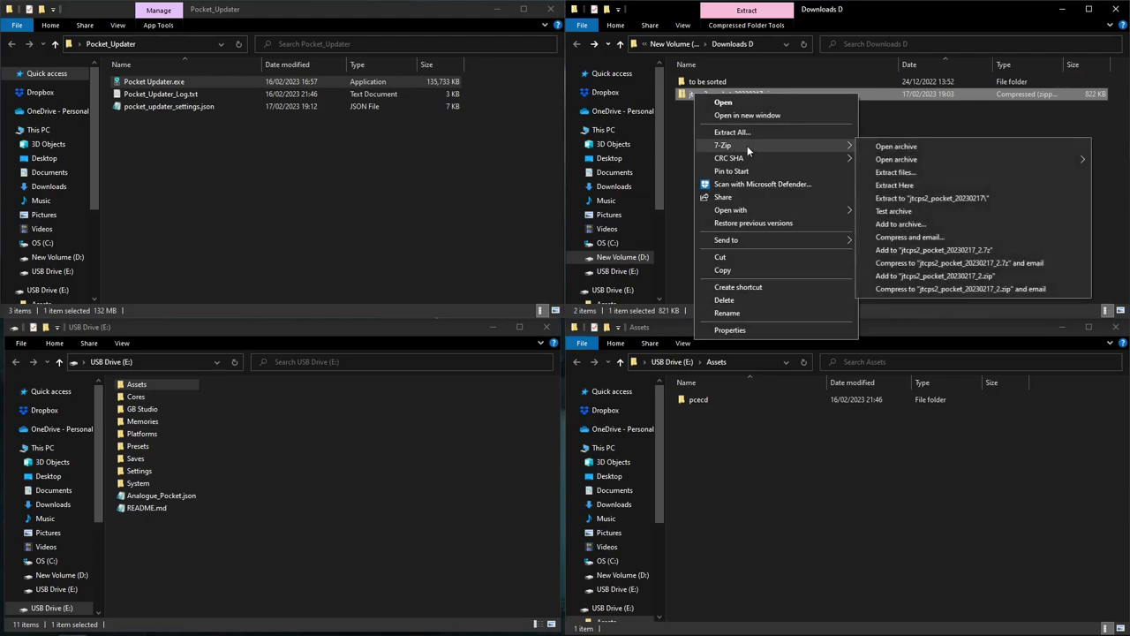
pyautogui.click(934, 172)
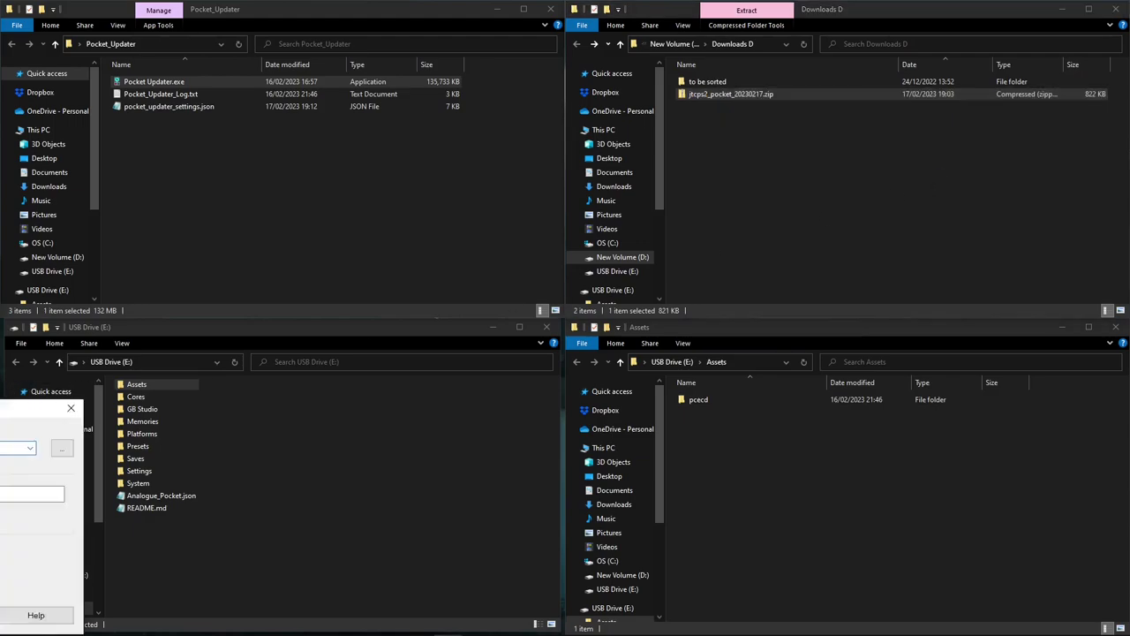
pyautogui.click(369, 434)
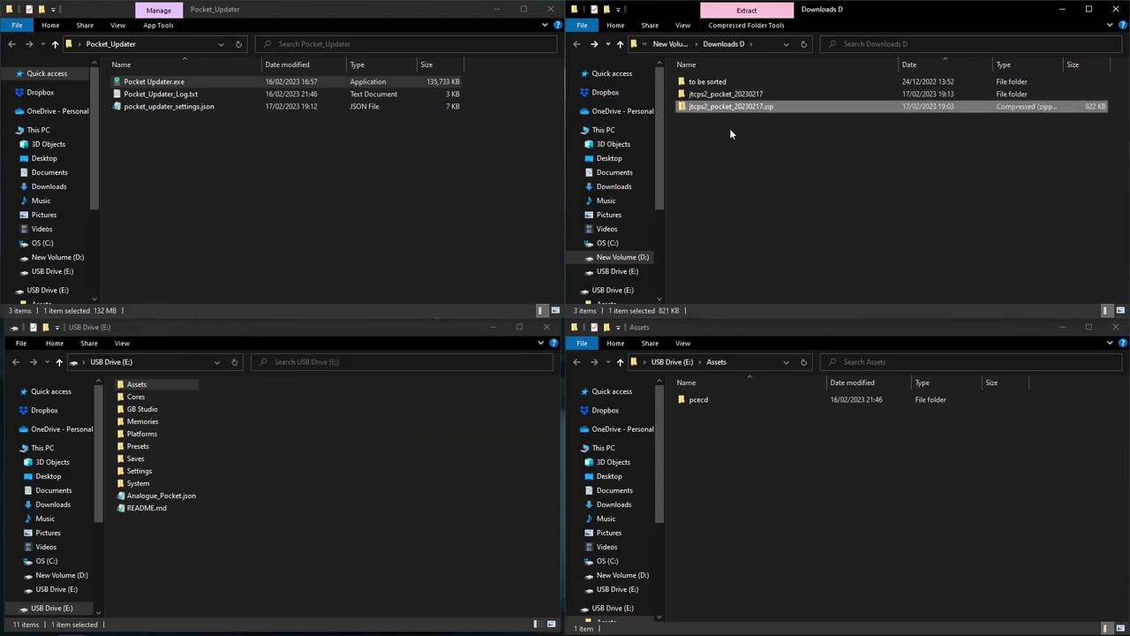
# - Delete the jtcps2_pocket_20230217.zip archive from Downloads D
pyautogui.click(719, 156)
pyautogui.click(712, 108)
pyautogui.press('Delete')
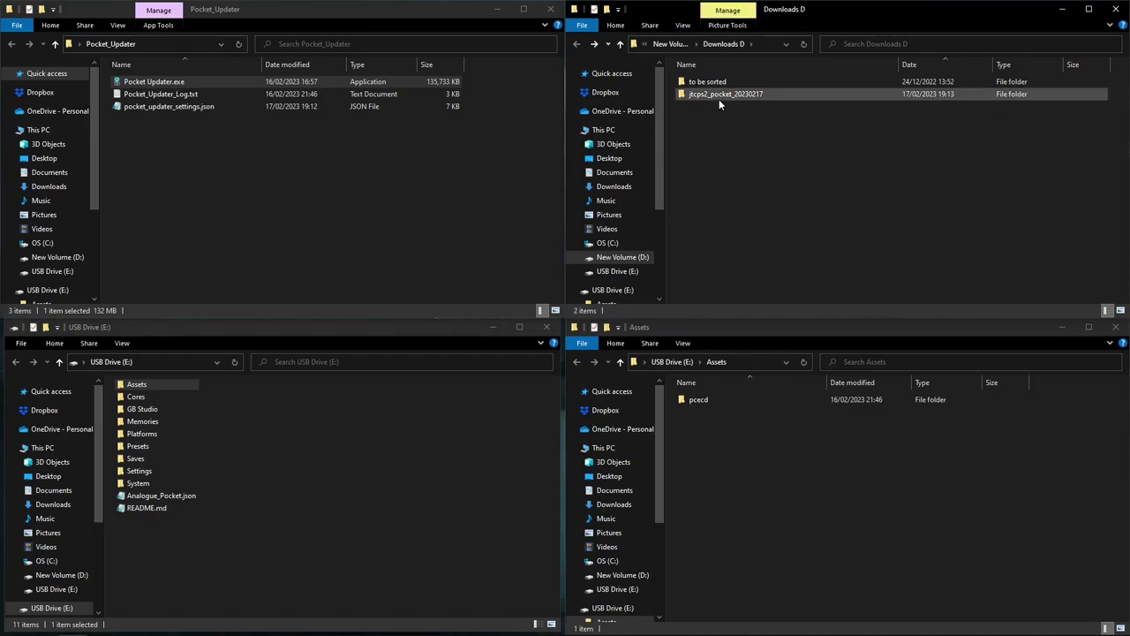
# - Copy the Assets, Cores, Platforms and Presets folders and jtcps2.txt from the extracted jtcps2_pocket_20230217 folder to the root of USB Drive (E:)
pyautogui.doubleClick(717, 95)
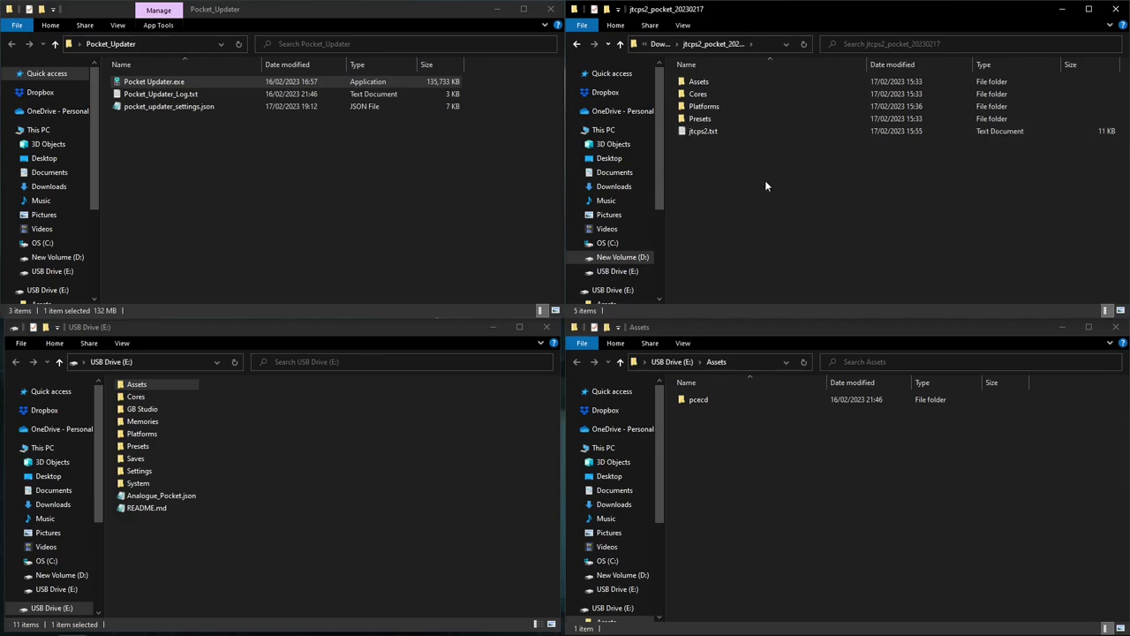
pyautogui.moveTo(744, 152); pyautogui.dragTo(385, 542)
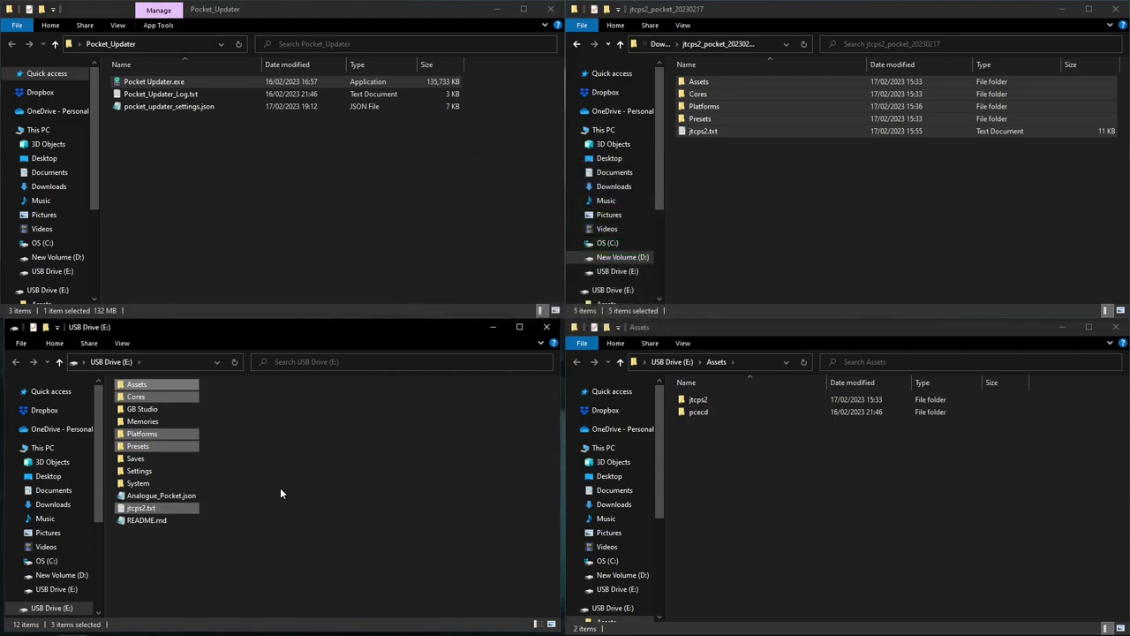
# - Check the common folder under Assets\jtcps2 on the USB drive and open the neighbouring jotego.jtcps2 folder
pyautogui.doubleClick(702, 404)
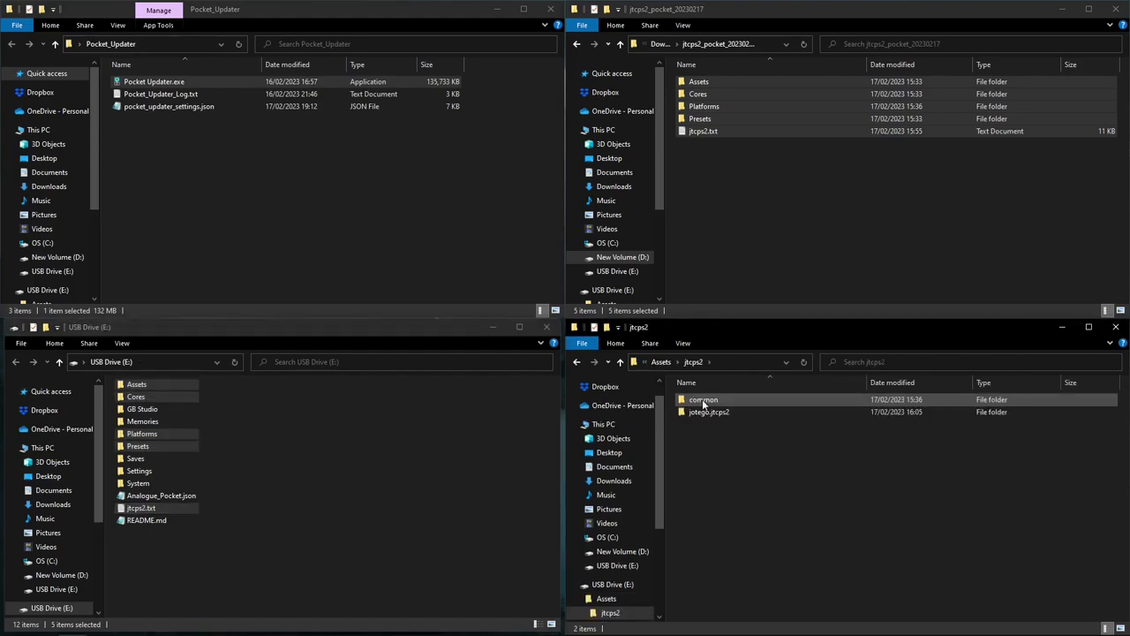
pyautogui.doubleClick(697, 400)
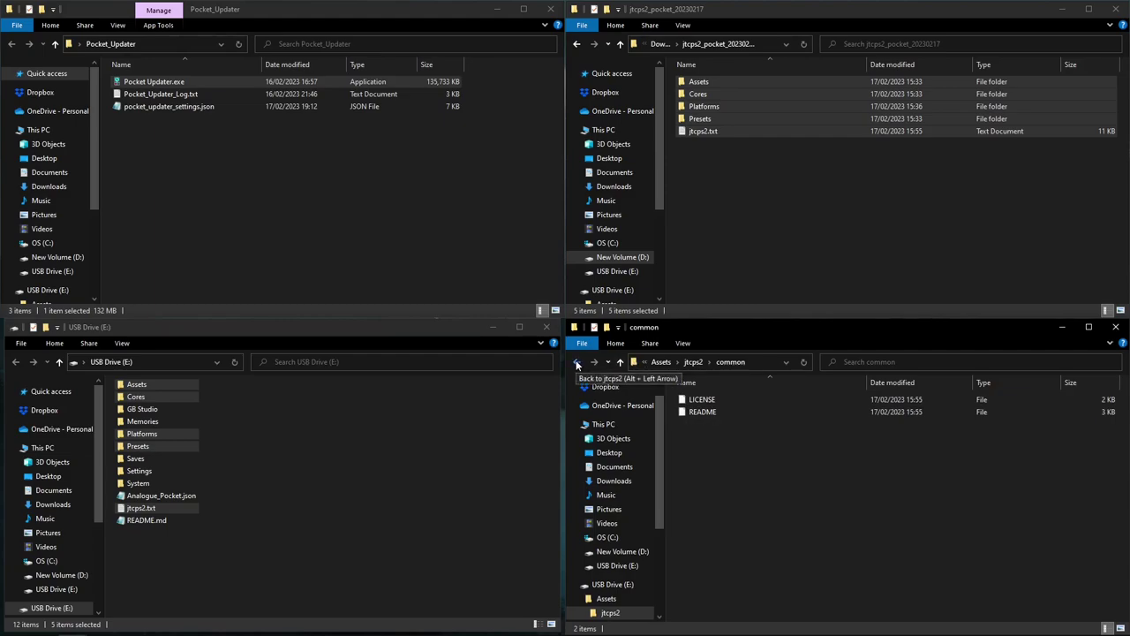
pyautogui.click(577, 365)
pyautogui.click(716, 414)
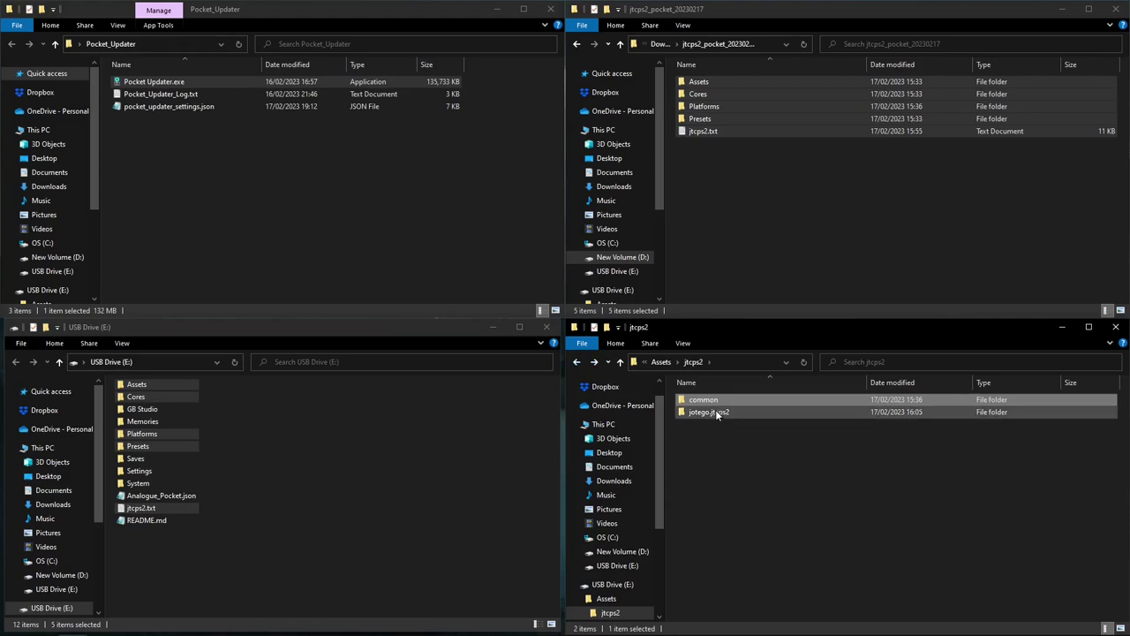
pyautogui.doubleClick(716, 414)
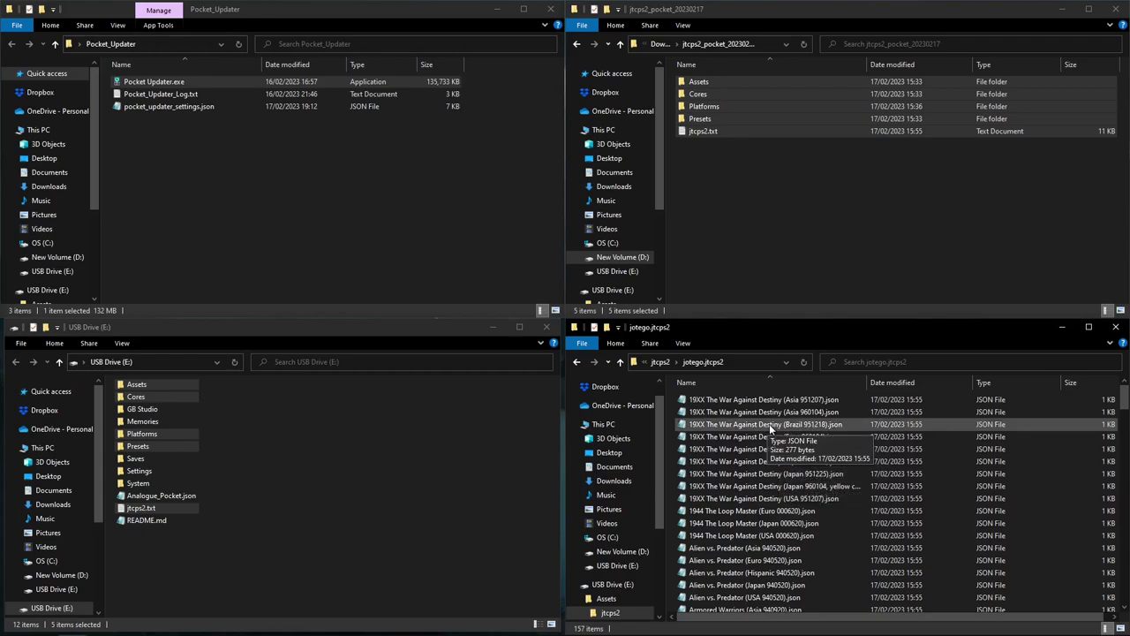
# - Look through the game JSON files in the jotego.jtcps2 folder to see which titles and regional versions are included
pyautogui.scroll(-1, 769, 423)
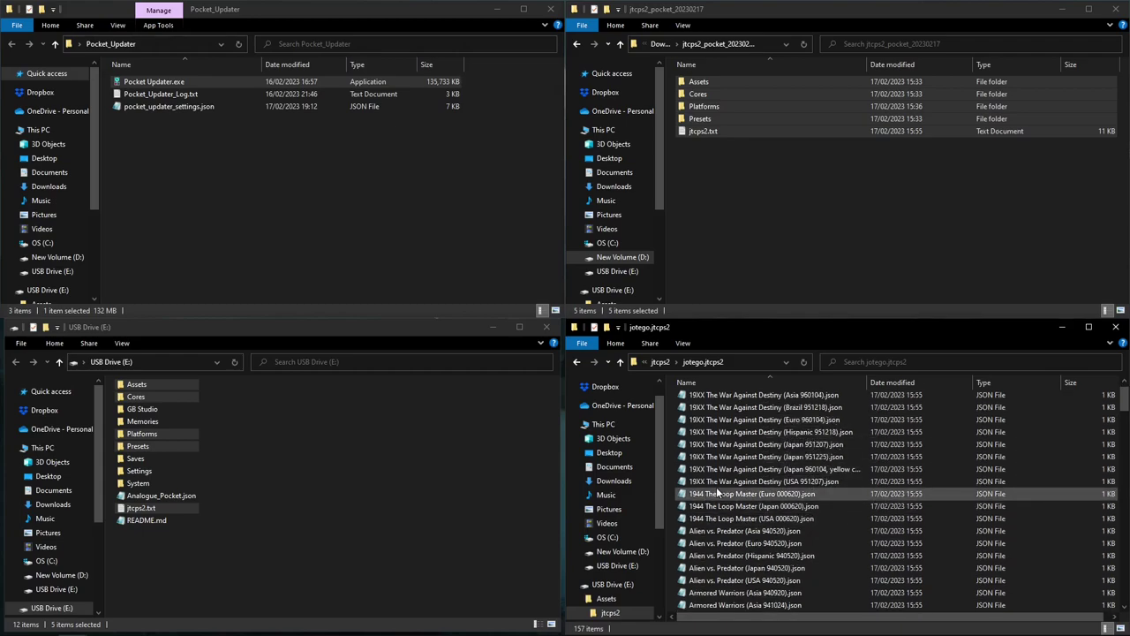
pyautogui.scroll(-2, 770, 512)
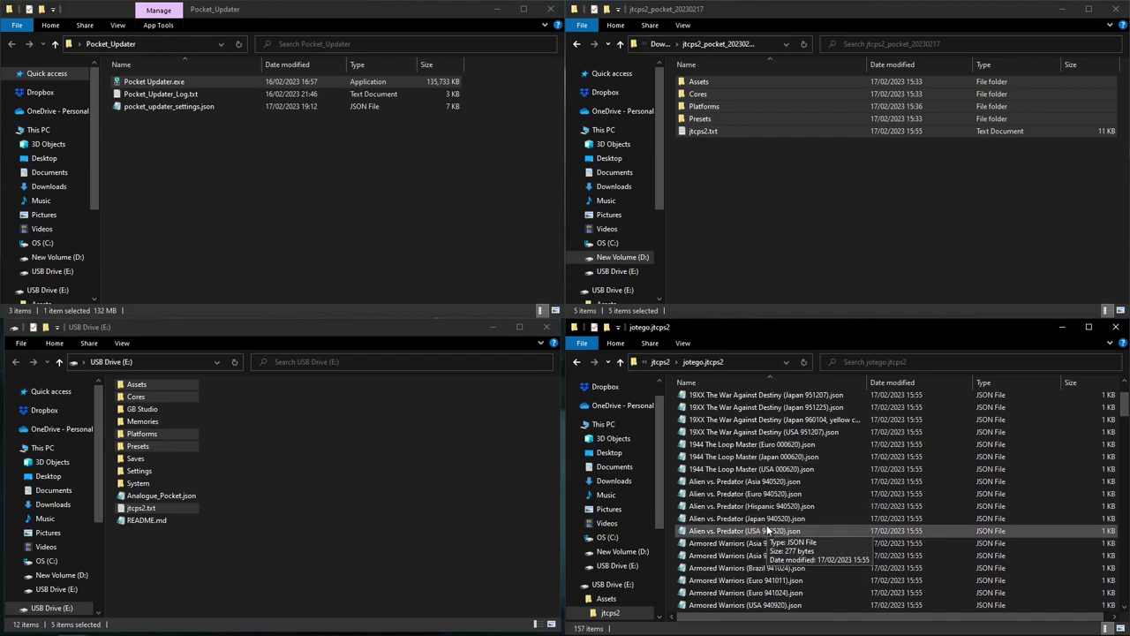
pyautogui.scroll(-1, 746, 526)
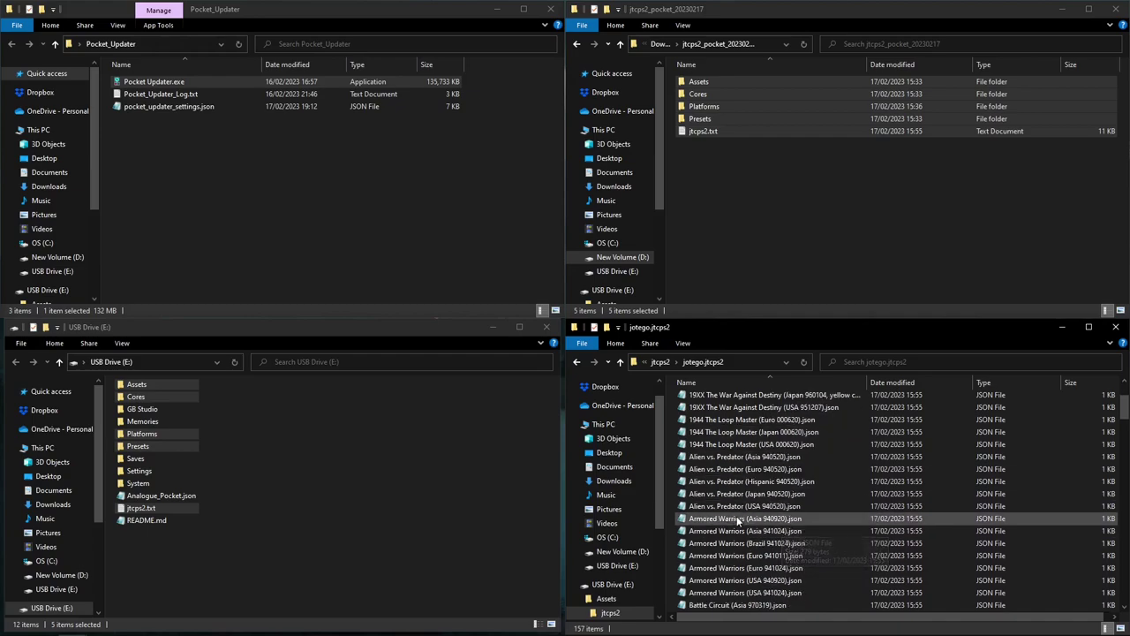
pyautogui.scroll(-1, 738, 512)
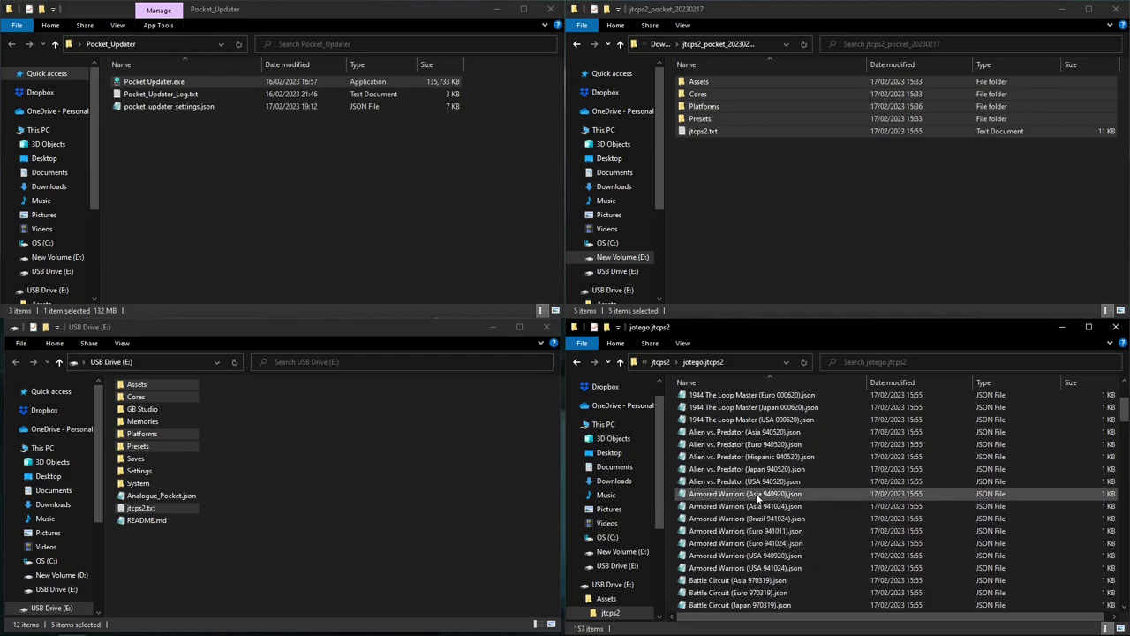
pyautogui.scroll(-3, 756, 497)
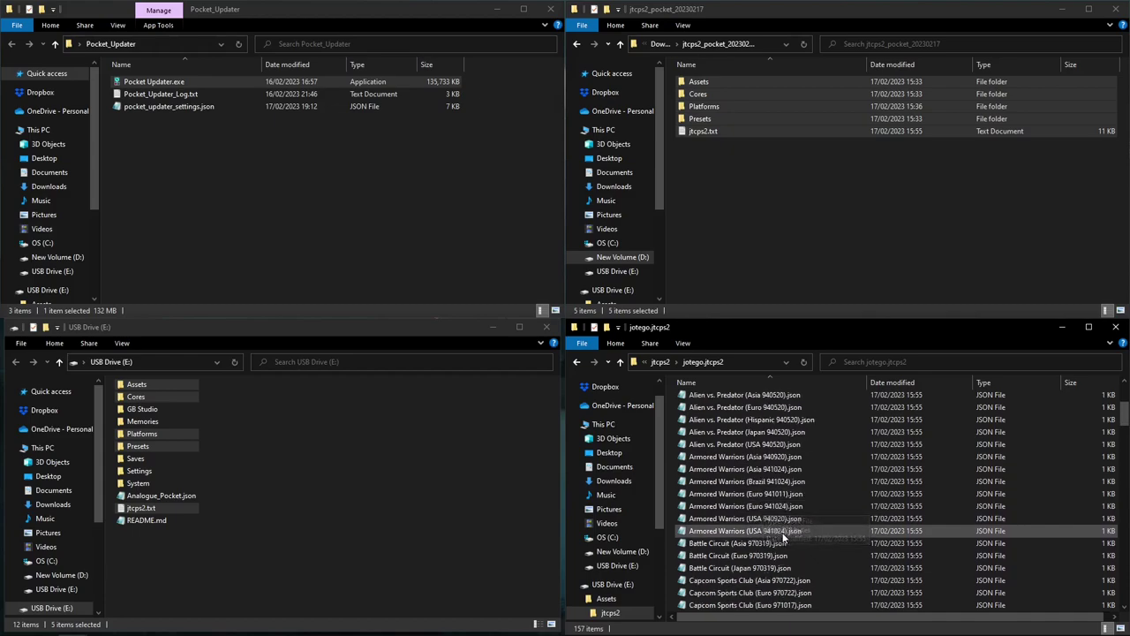
pyautogui.scroll(-1, 784, 542)
pyautogui.scroll(-4, 784, 547)
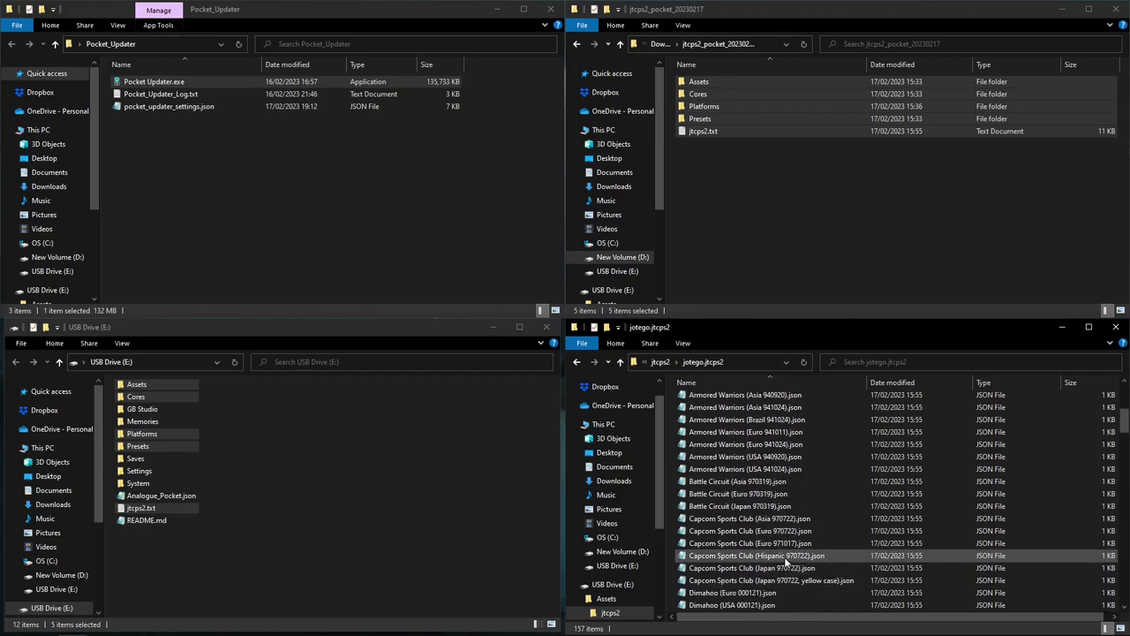
pyautogui.scroll(-2, 784, 559)
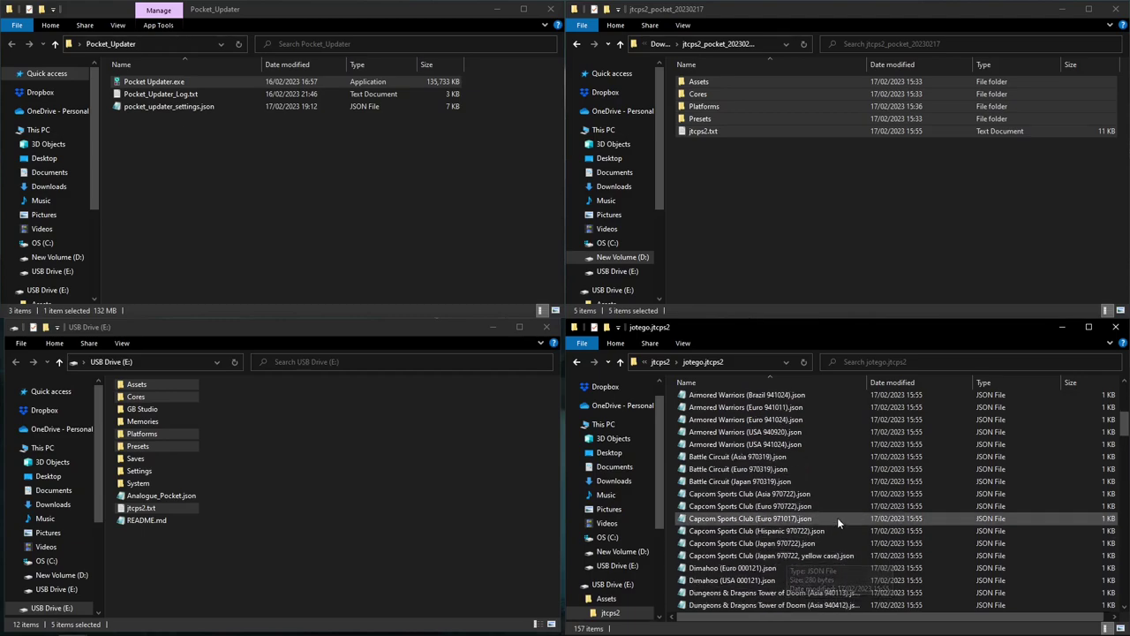
pyautogui.scroll(-3, 814, 494)
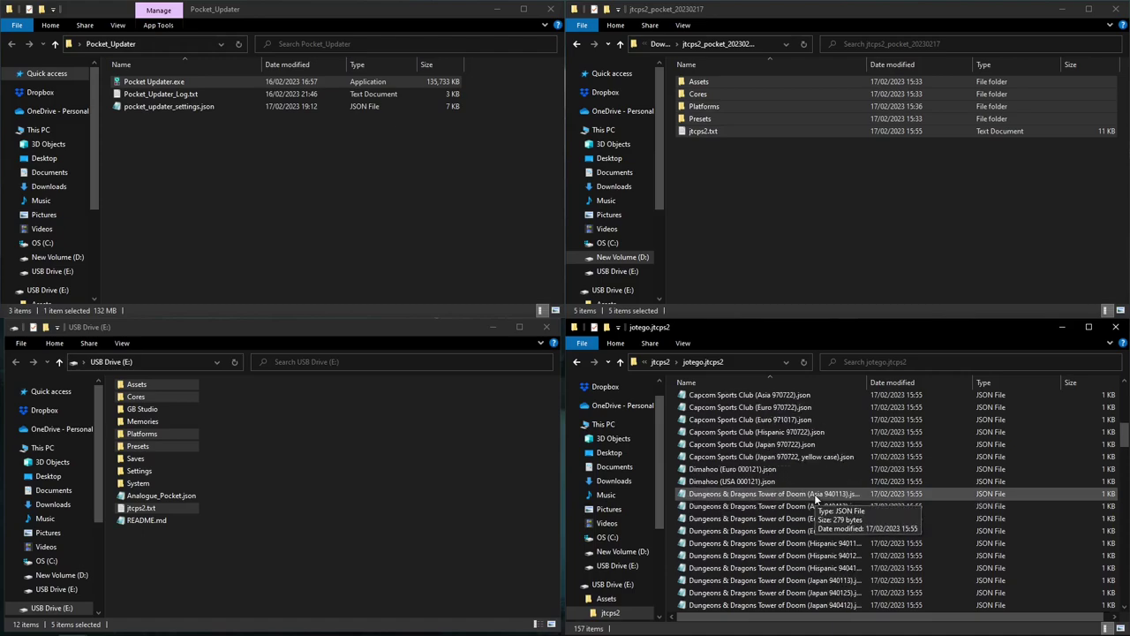
pyautogui.scroll(-2, 814, 494)
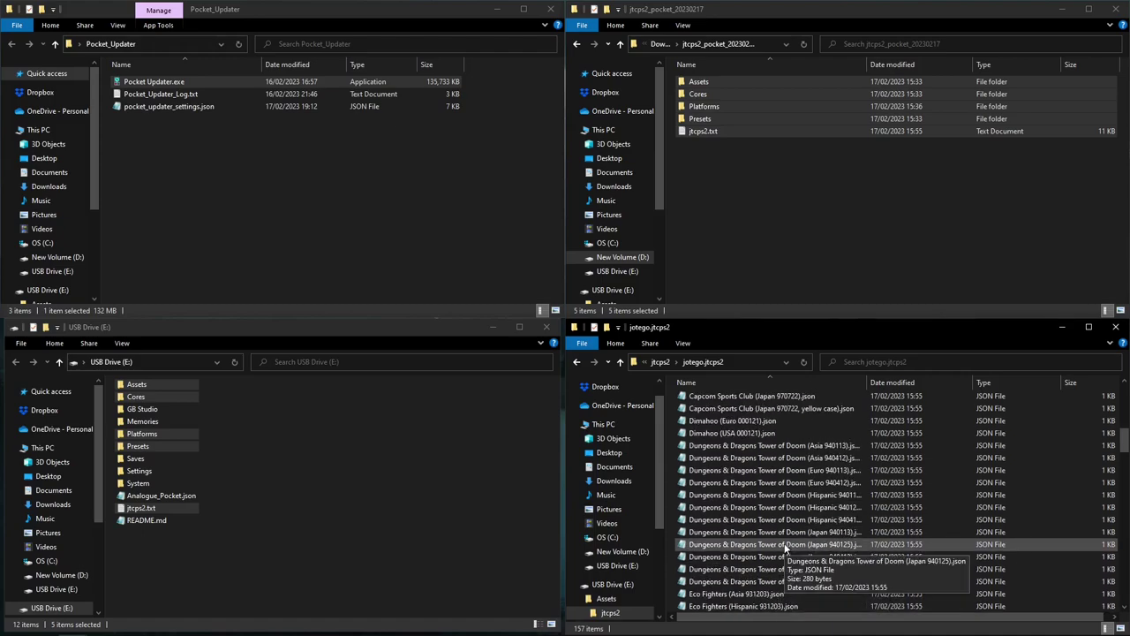
pyautogui.scroll(-1, 813, 512)
pyautogui.scroll(-1, 814, 512)
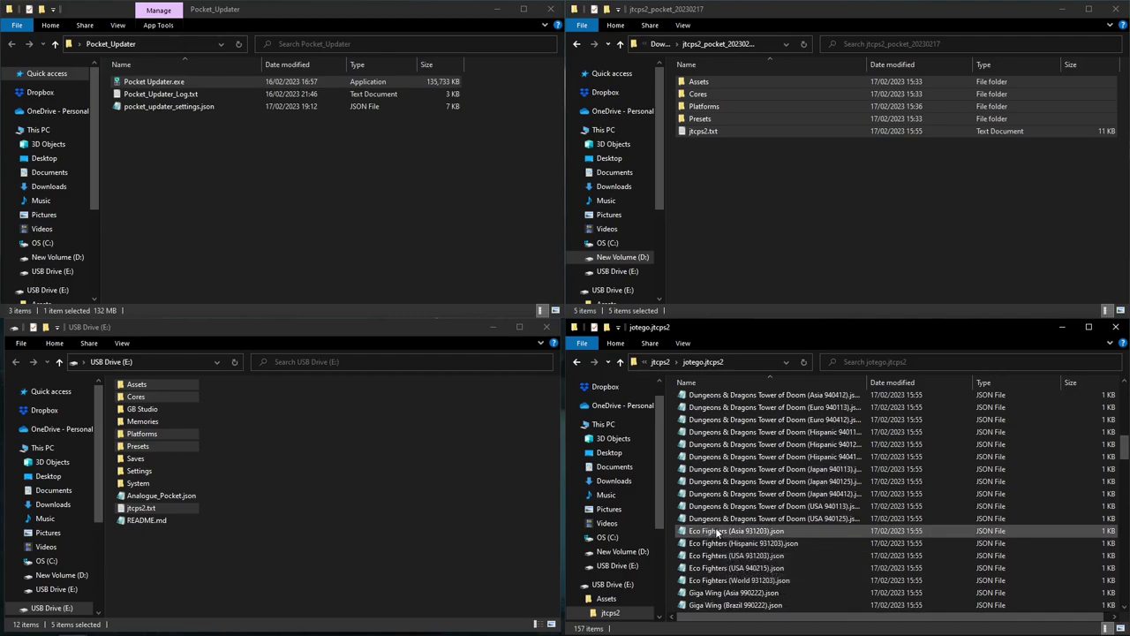
pyautogui.scroll(-1, 779, 528)
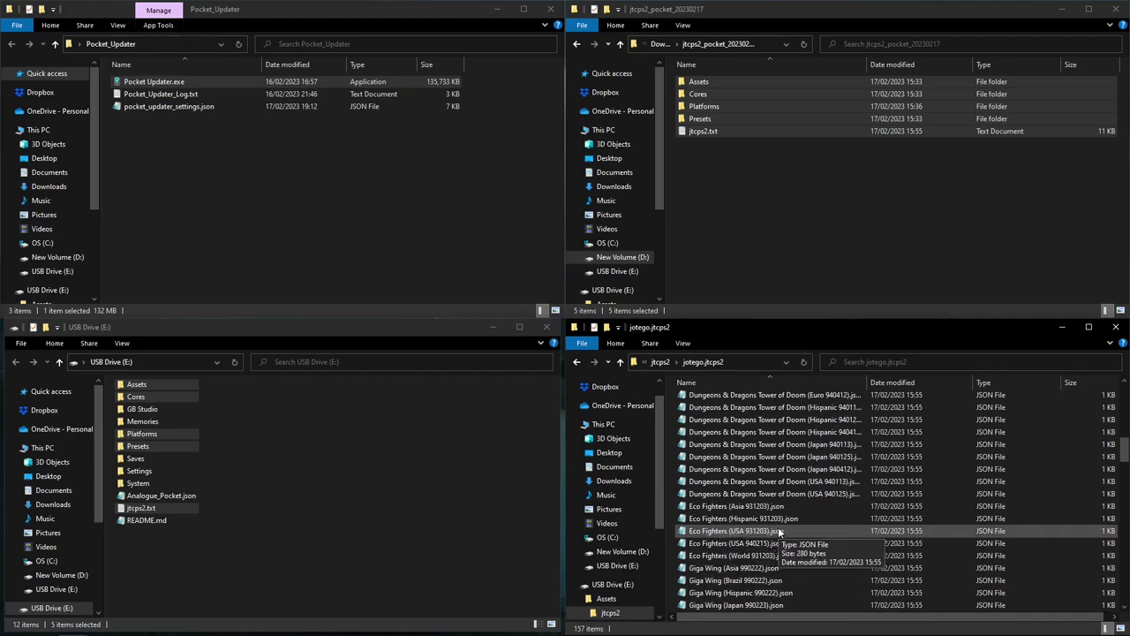
pyautogui.scroll(-2, 778, 528)
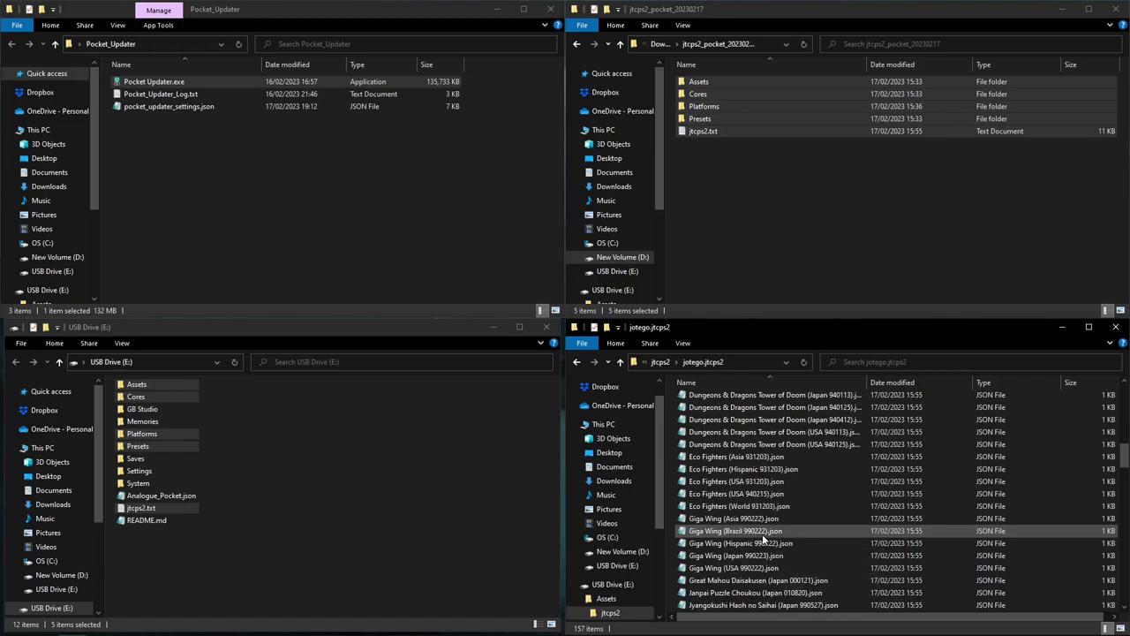
pyautogui.scroll(-1, 793, 531)
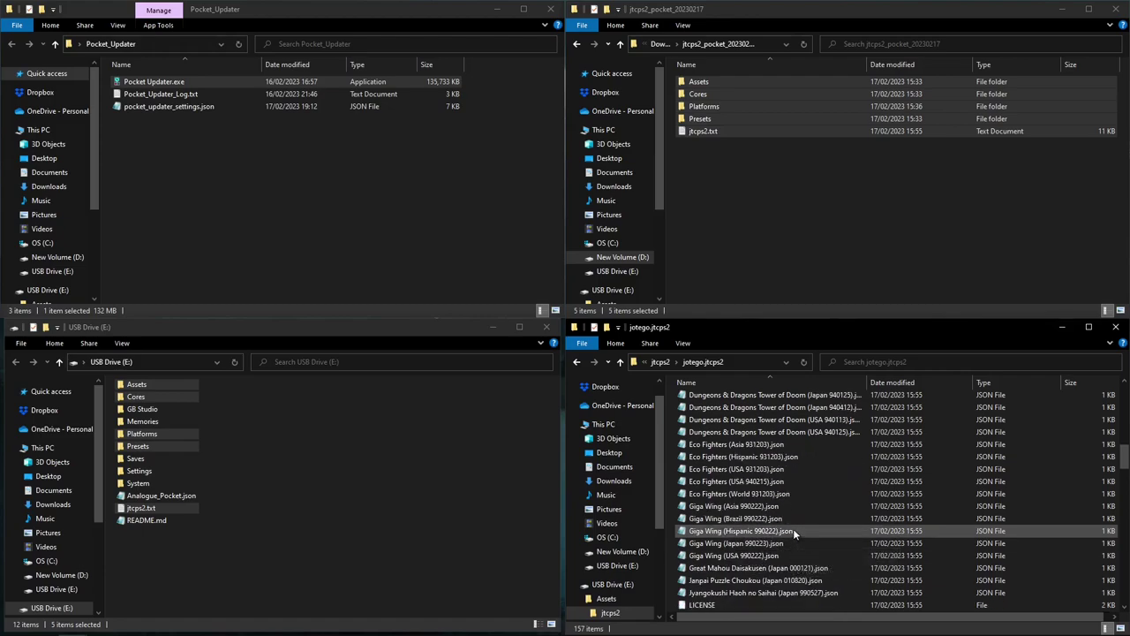
pyautogui.scroll(-1, 793, 530)
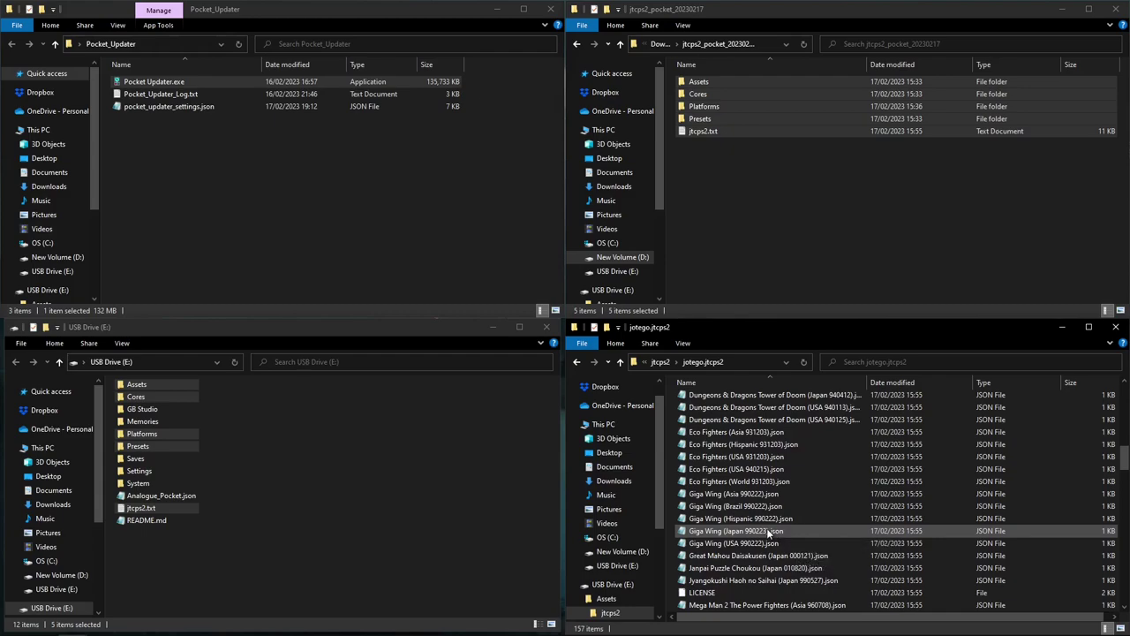
pyautogui.scroll(-1, 768, 532)
pyautogui.scroll(-3, 768, 531)
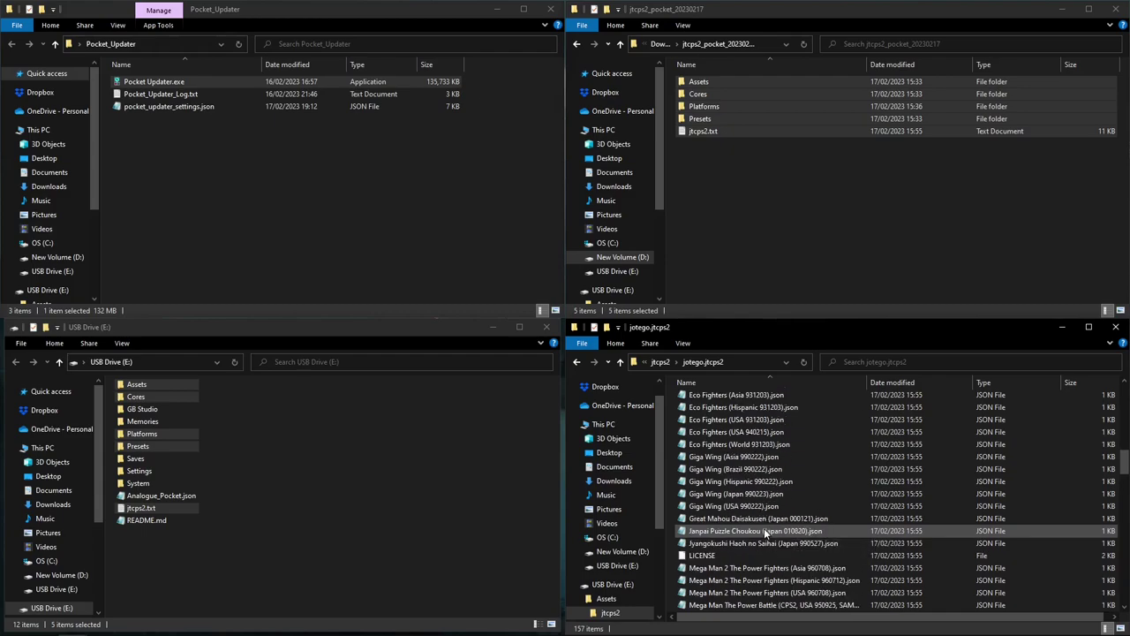
pyautogui.scroll(-4, 771, 530)
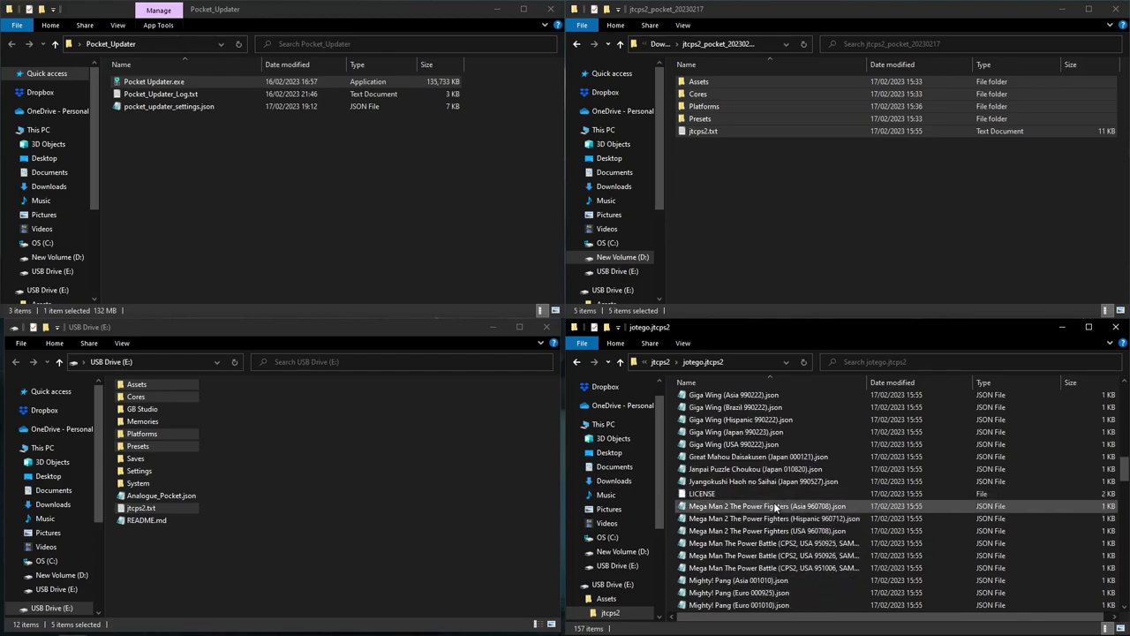
pyautogui.scroll(-3, 776, 507)
pyautogui.scroll(-2, 775, 507)
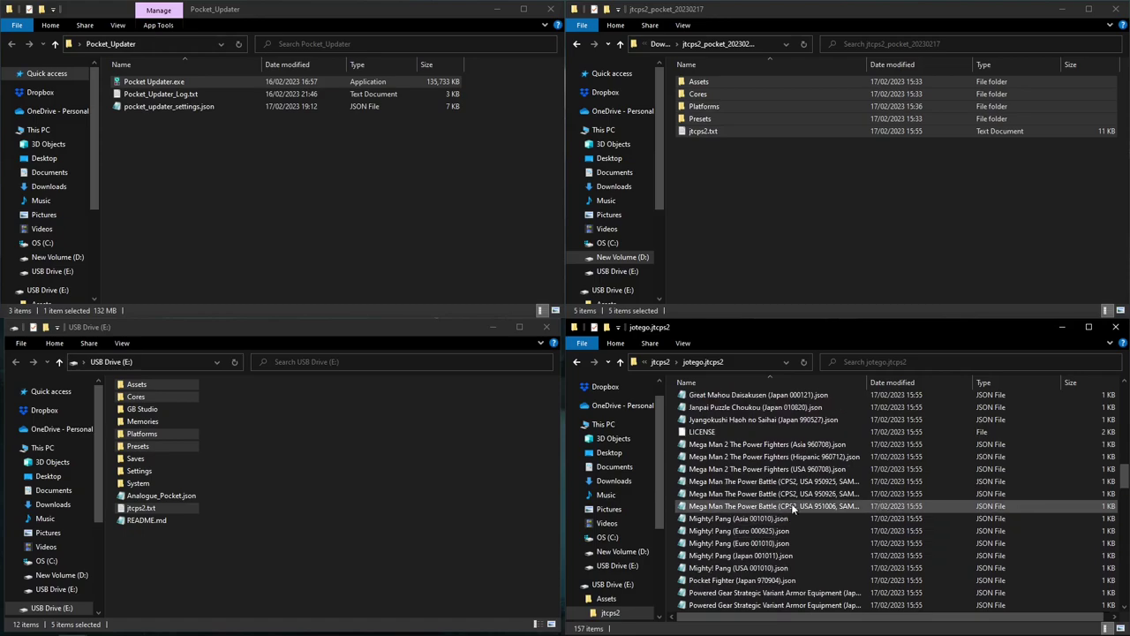
pyautogui.scroll(-2, 791, 504)
pyautogui.scroll(-2, 783, 508)
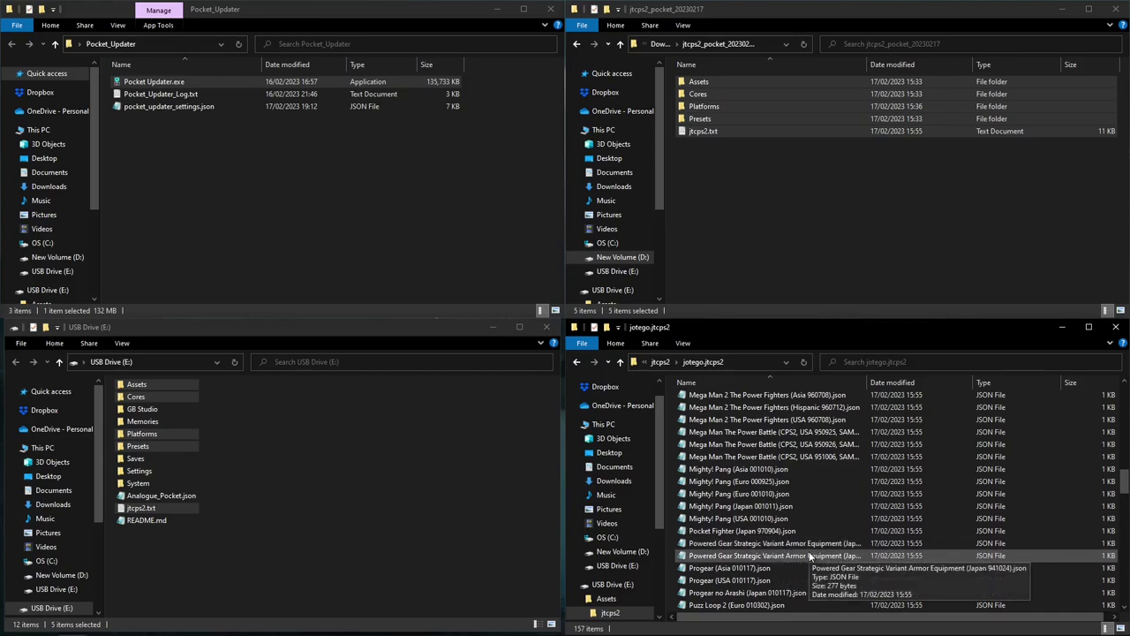
pyautogui.scroll(-1, 813, 555)
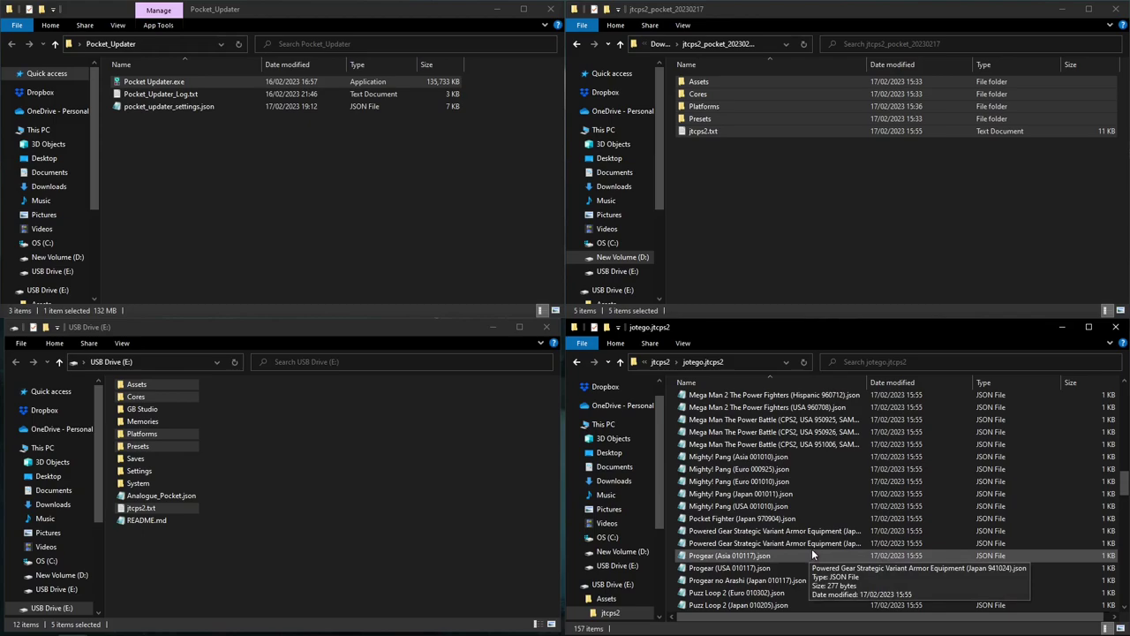
pyautogui.scroll(-1, 798, 549)
pyautogui.scroll(-3, 776, 534)
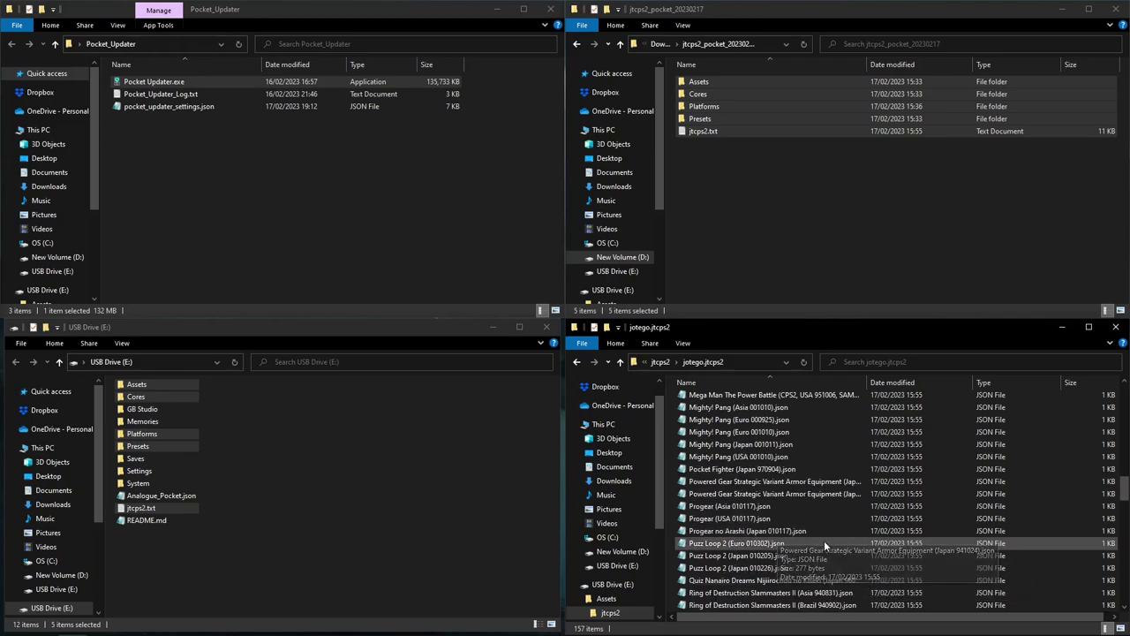
pyautogui.scroll(-1, 771, 565)
pyautogui.scroll(-4, 806, 530)
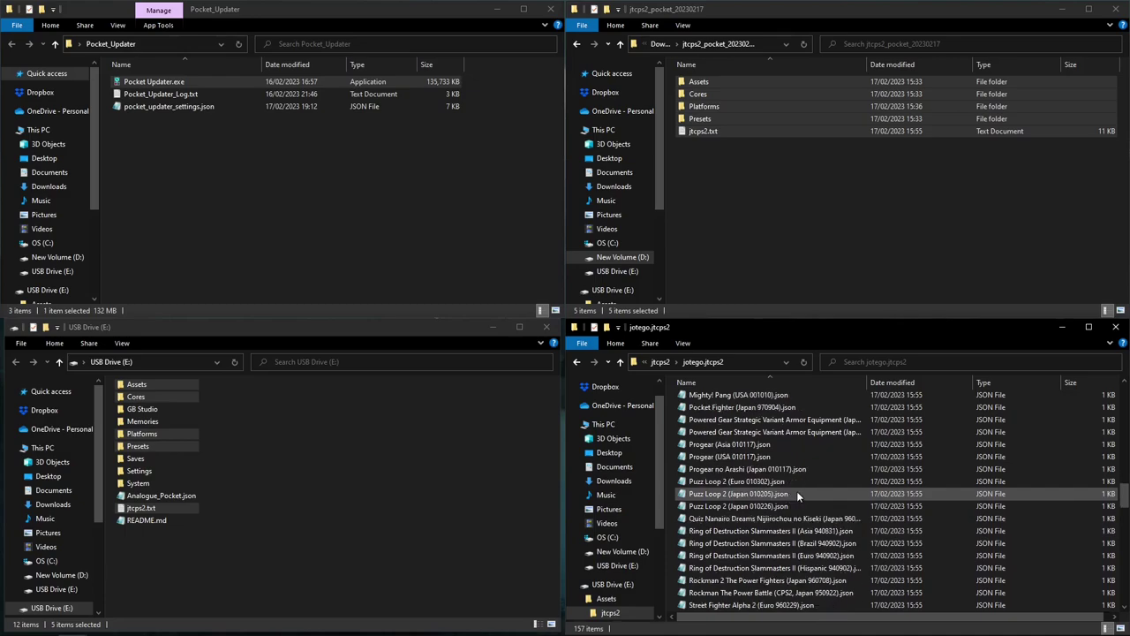
pyautogui.scroll(-3, 803, 503)
pyautogui.scroll(-3, 820, 521)
pyautogui.scroll(-3, 820, 522)
pyautogui.scroll(-4, 823, 519)
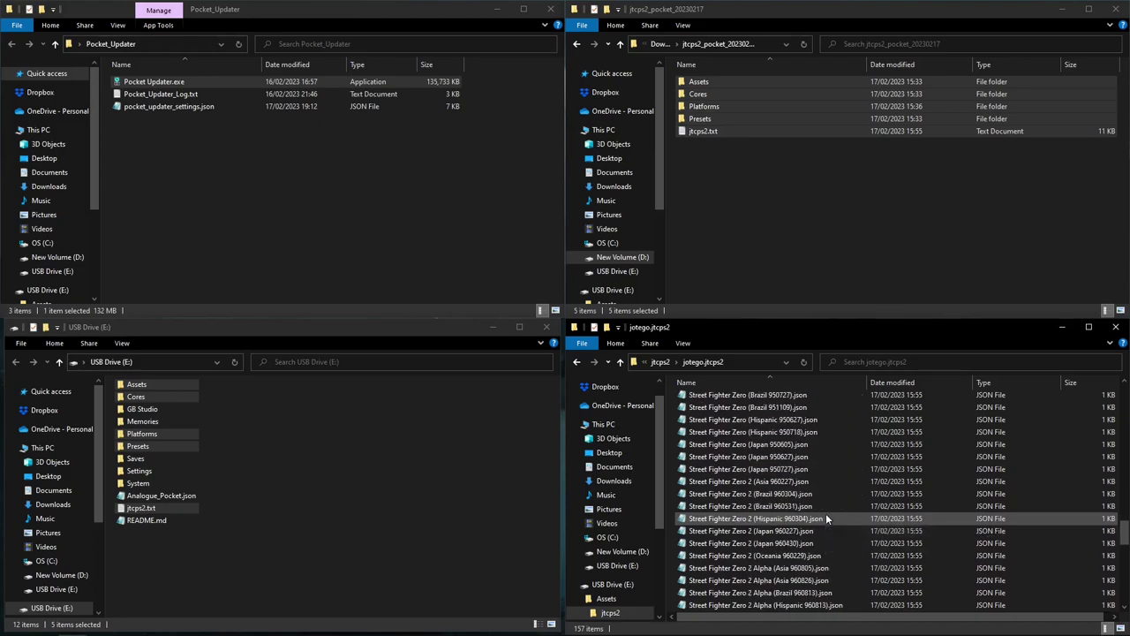
pyautogui.scroll(-3, 830, 525)
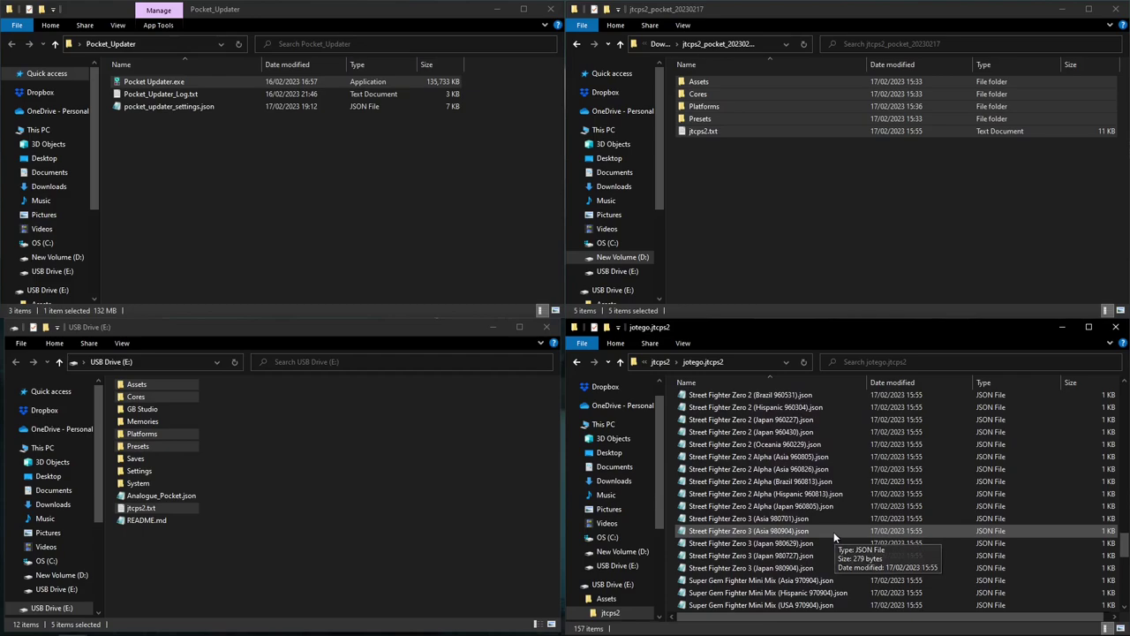
pyautogui.scroll(-1, 832, 530)
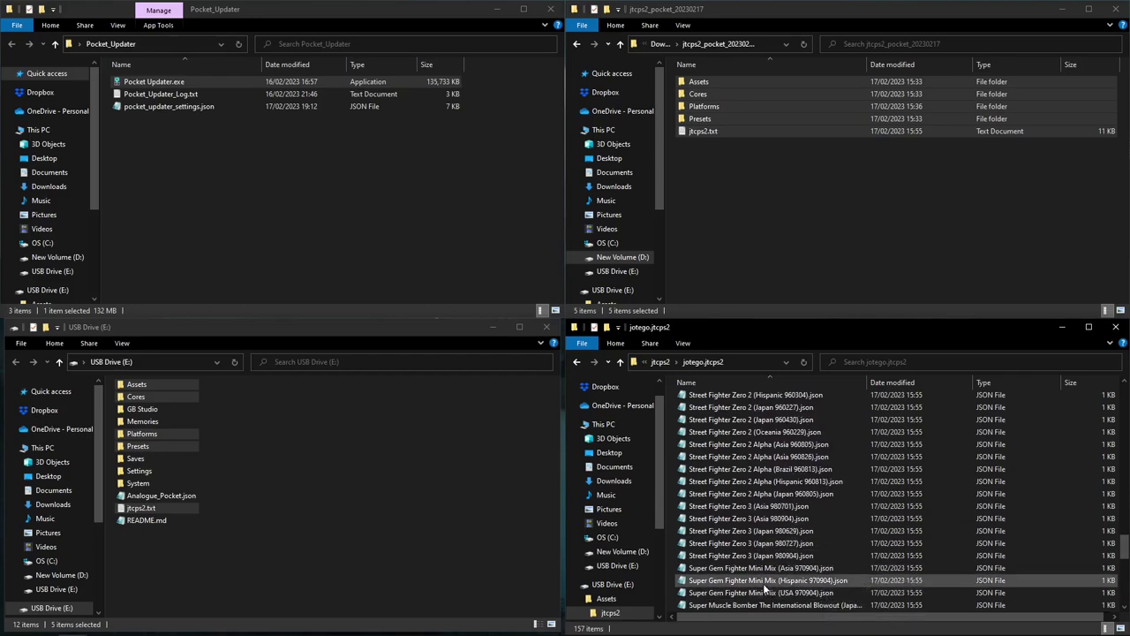
# - Examine the remaining JSON files in jotego.jtcps2, from the Street Fighter Zero titles to the end of the list, for regional versions
pyautogui.scroll(-4, 774, 581)
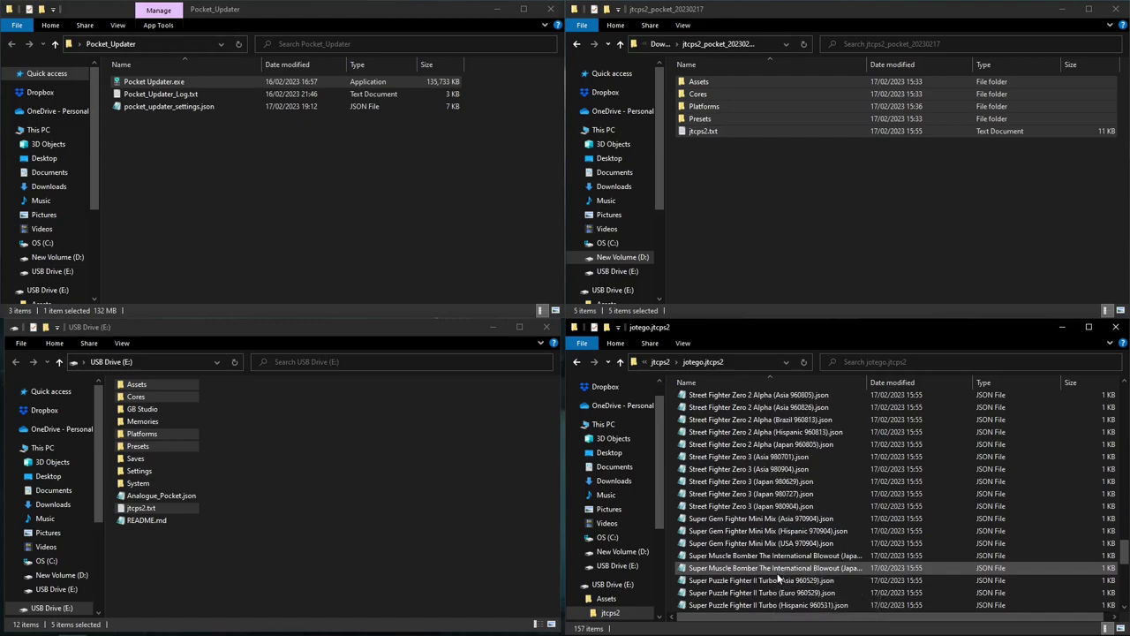
pyautogui.scroll(-1, 797, 563)
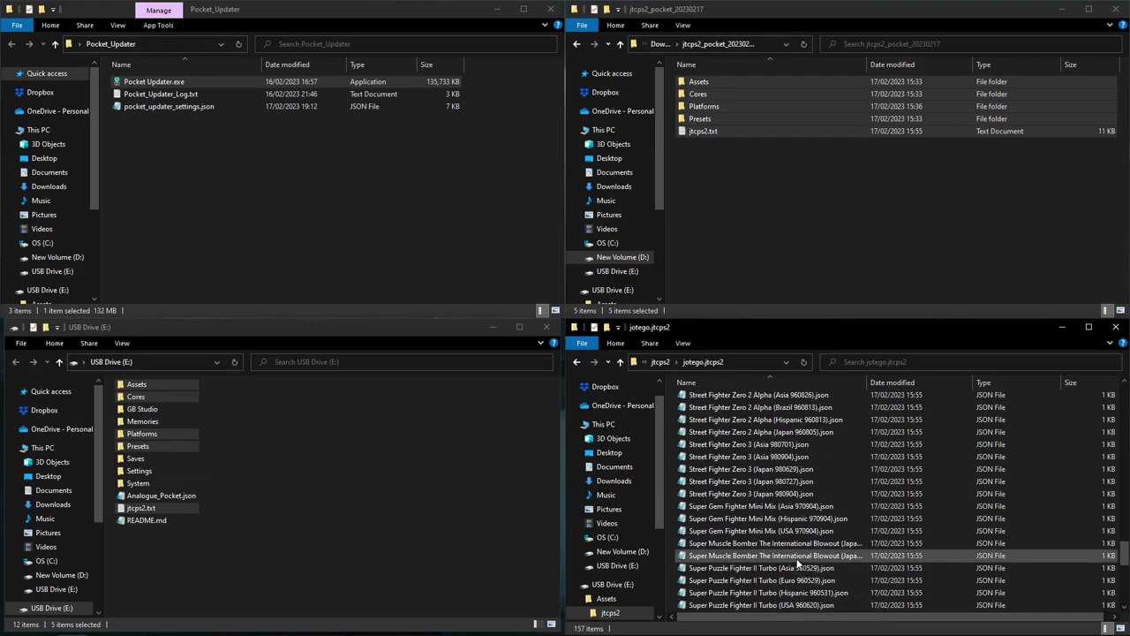
pyautogui.scroll(-1, 799, 563)
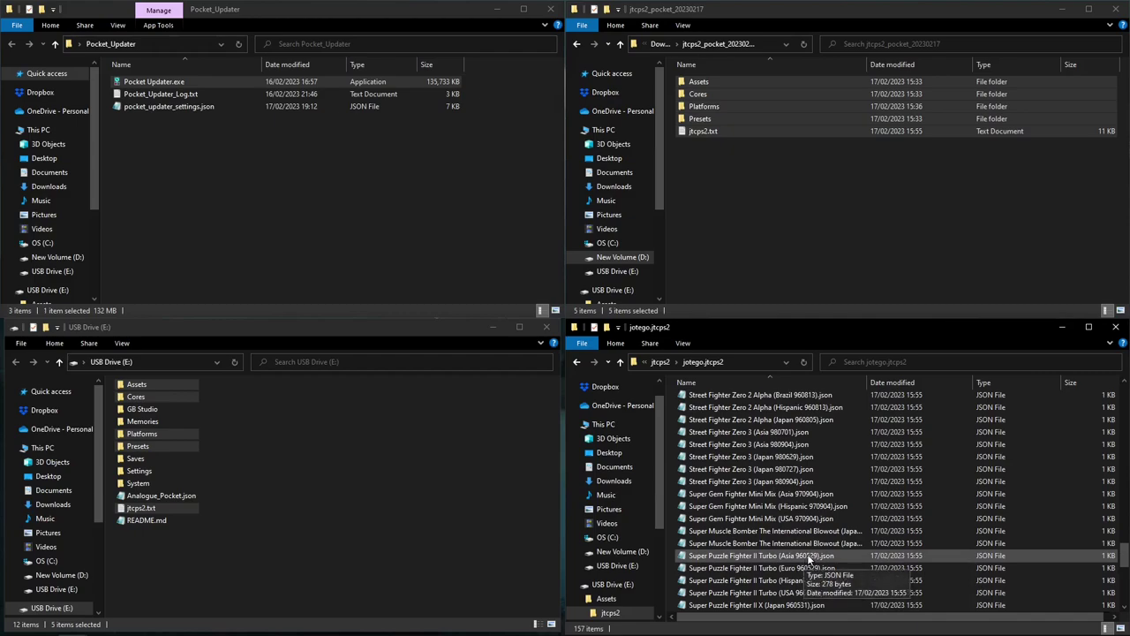
pyautogui.scroll(-1, 803, 563)
pyautogui.scroll(-1, 803, 562)
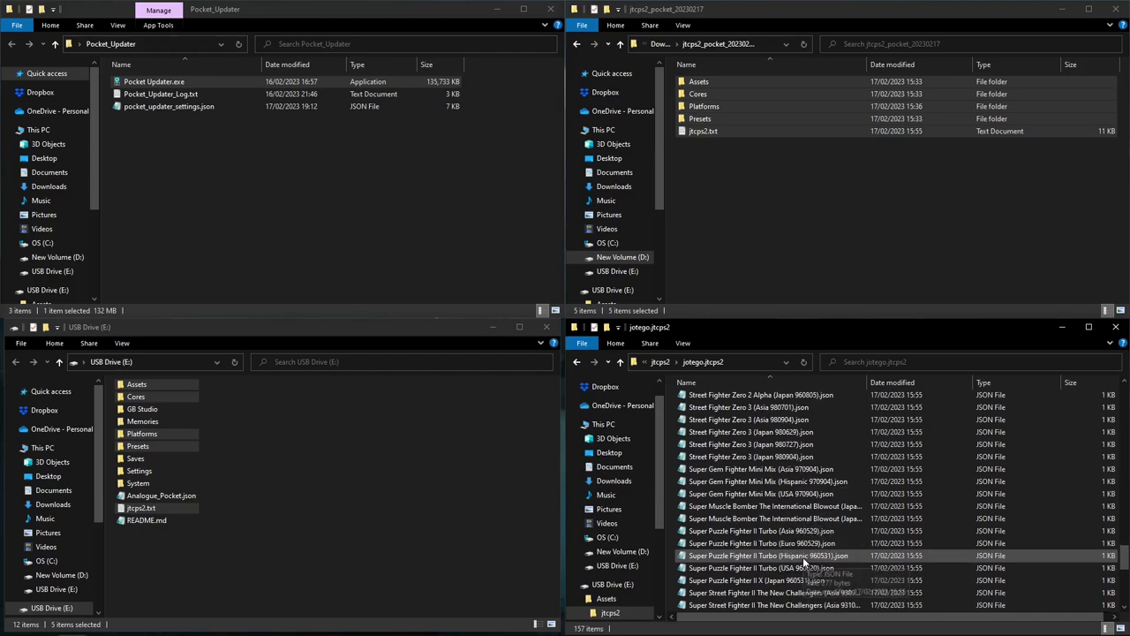
pyautogui.scroll(-2, 806, 558)
pyautogui.scroll(-1, 806, 558)
pyautogui.scroll(-2, 806, 554)
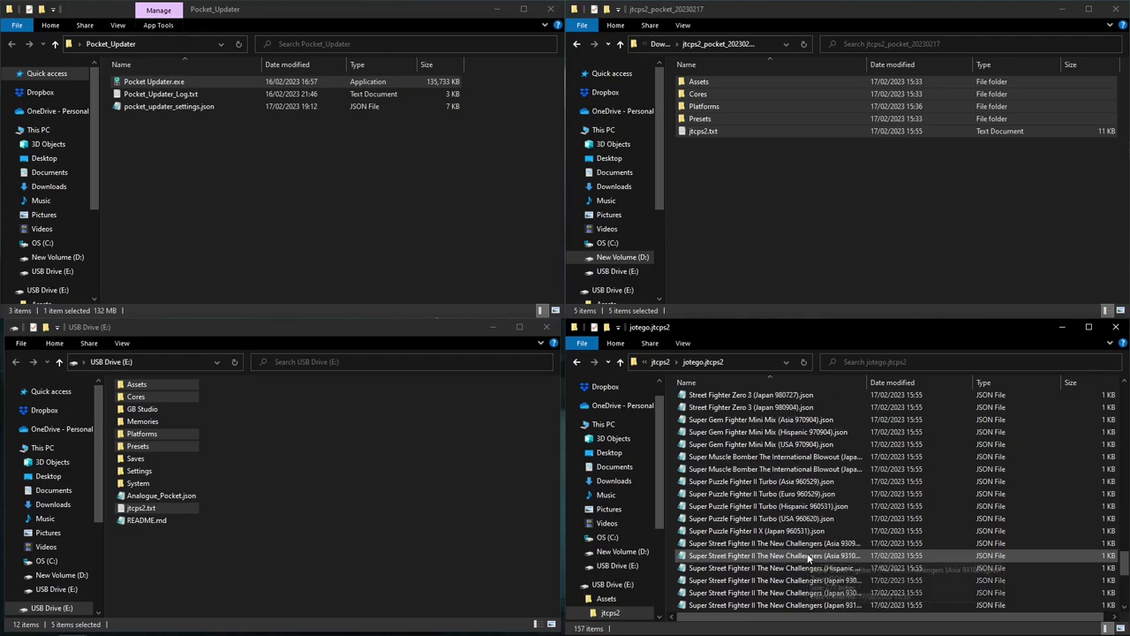
pyautogui.scroll(-2, 806, 553)
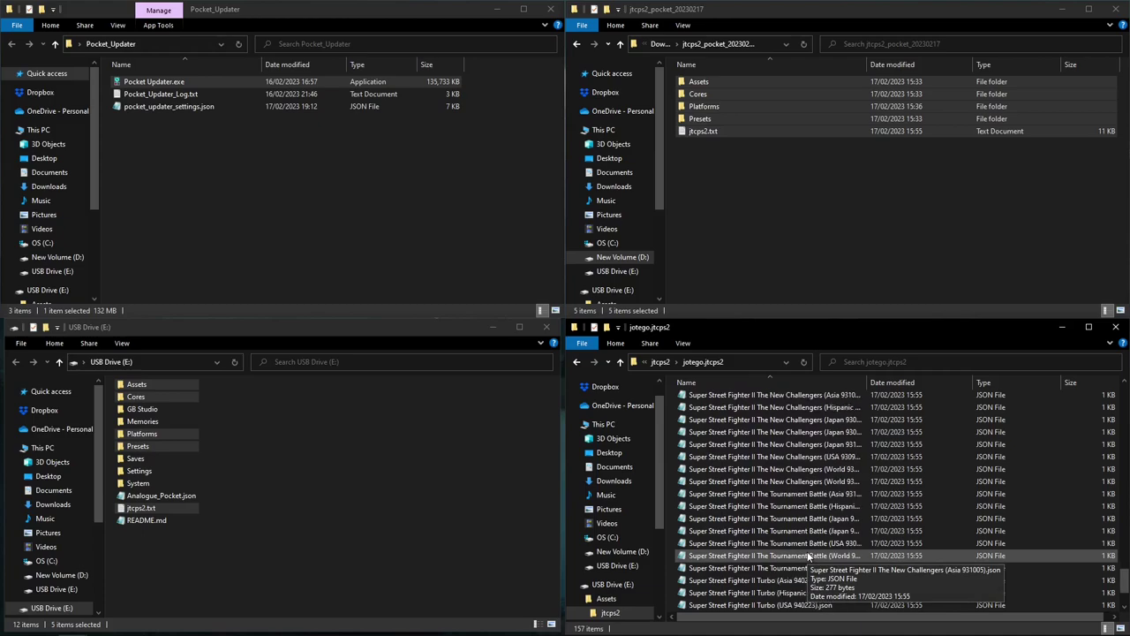
pyautogui.scroll(-2, 807, 555)
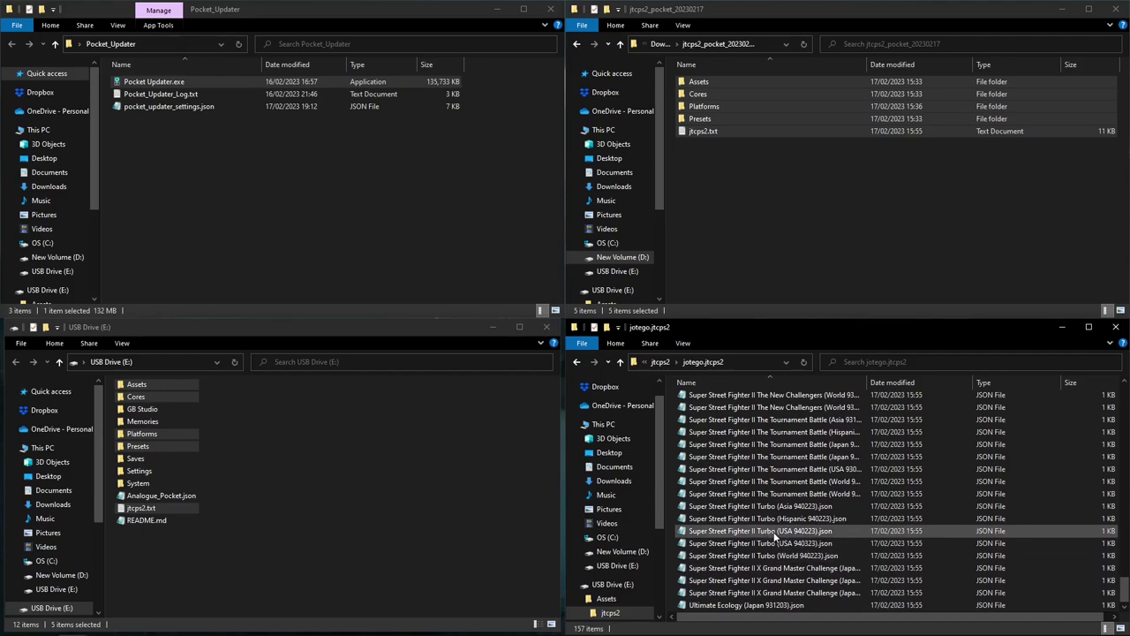
# - Launch Pocket Updater and review which download and core options are enabled in its settings
pyautogui.doubleClick(159, 82)
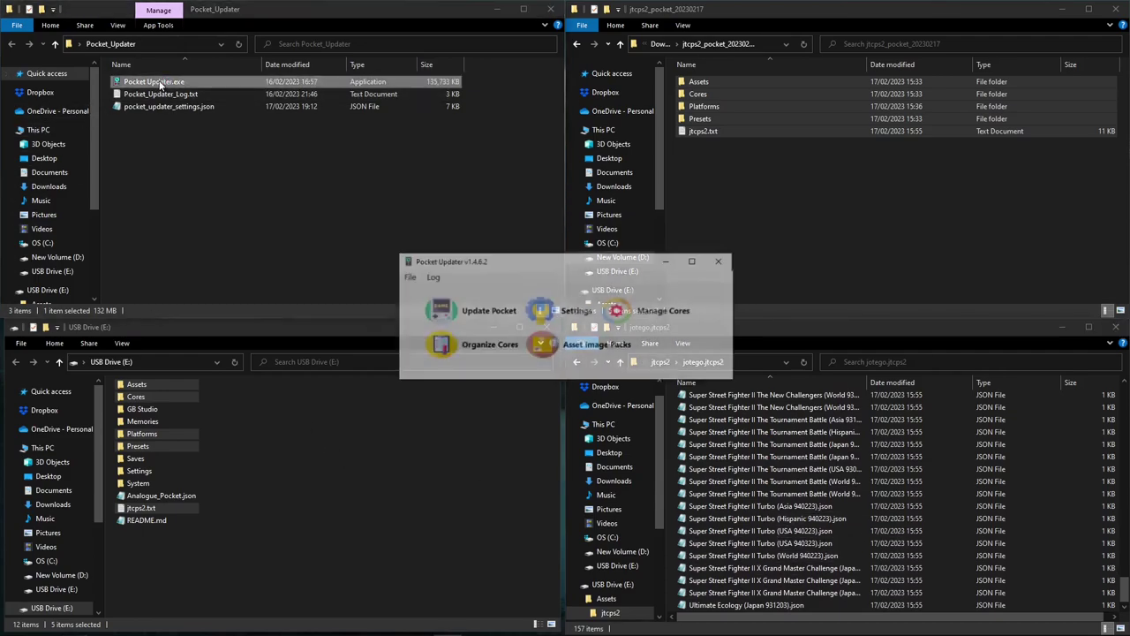
pyautogui.moveTo(525, 269); pyautogui.dragTo(376, 251)
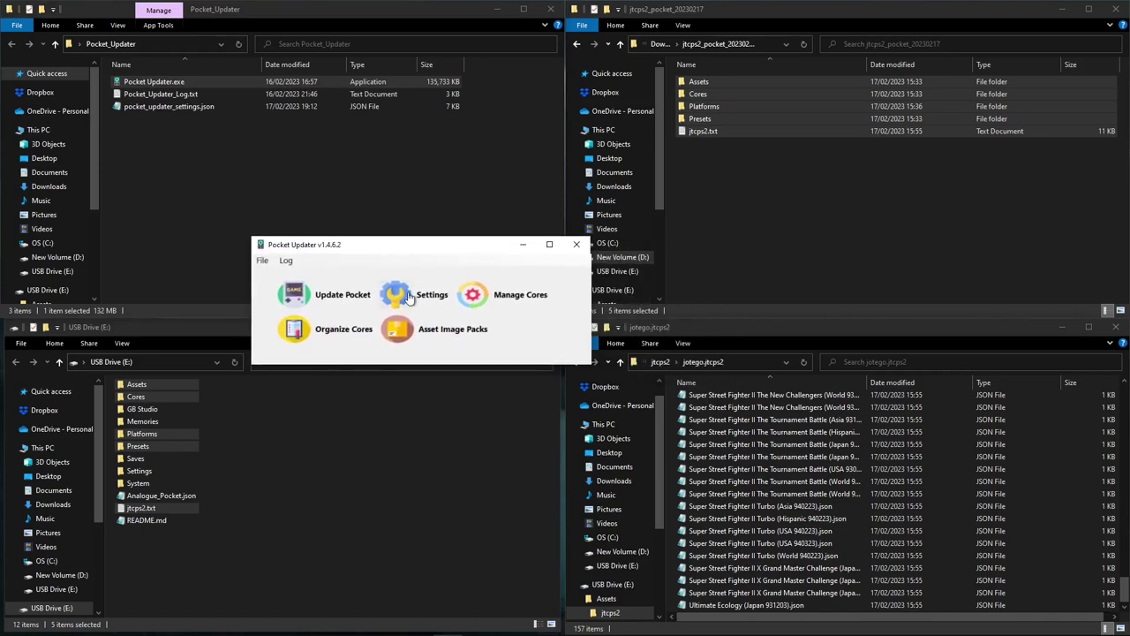
pyautogui.click(408, 297)
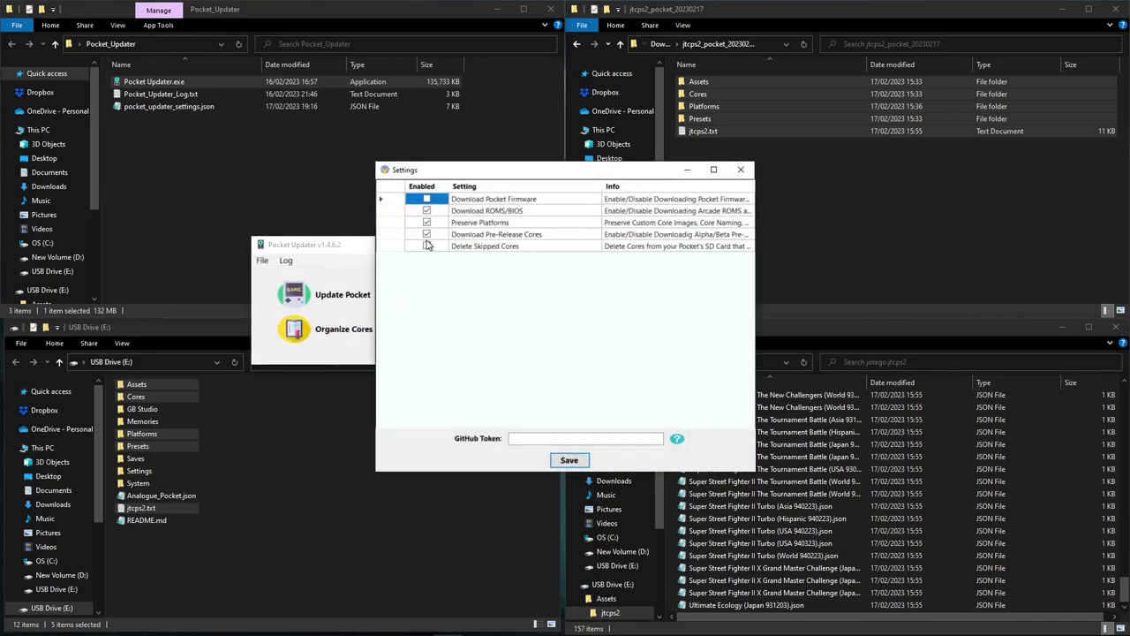
pyautogui.click(739, 171)
# - Look through the updater's list of manageable cores to see which ones are selected, then close it without saving
pyautogui.click(515, 300)
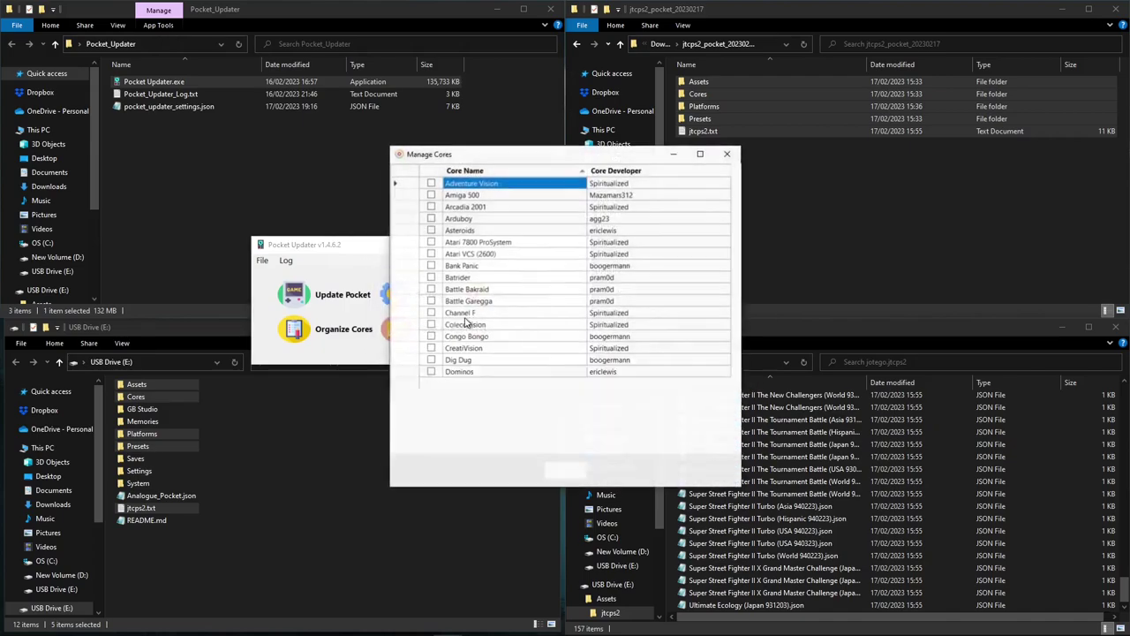
pyautogui.scroll(-2, 516, 290)
pyautogui.scroll(-4, 517, 291)
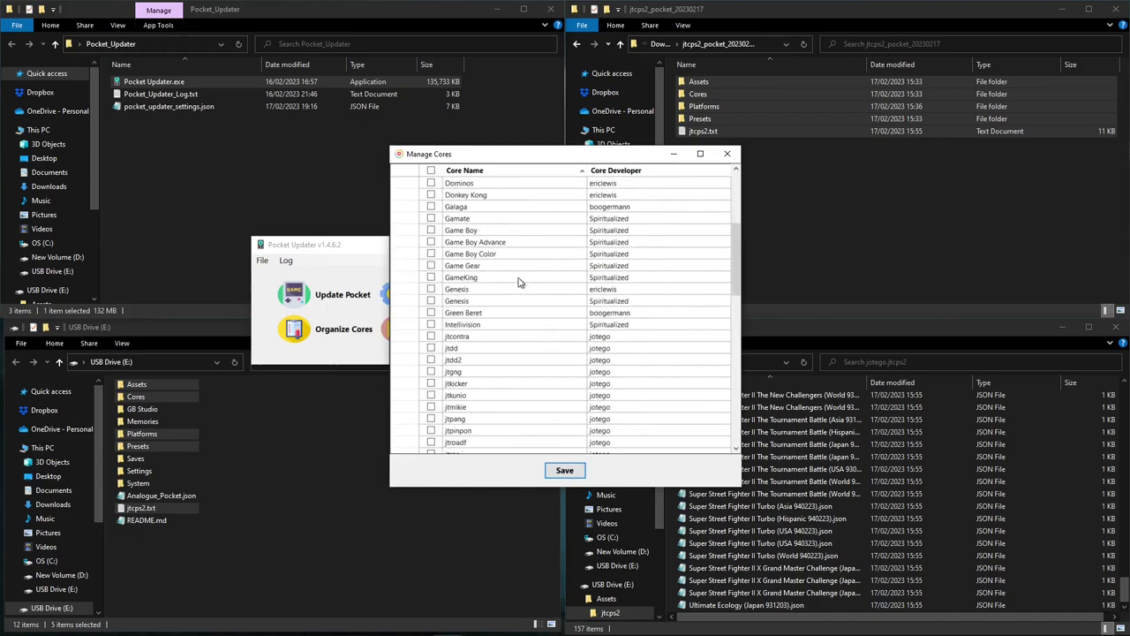
pyautogui.scroll(-3, 520, 281)
pyautogui.scroll(-3, 521, 277)
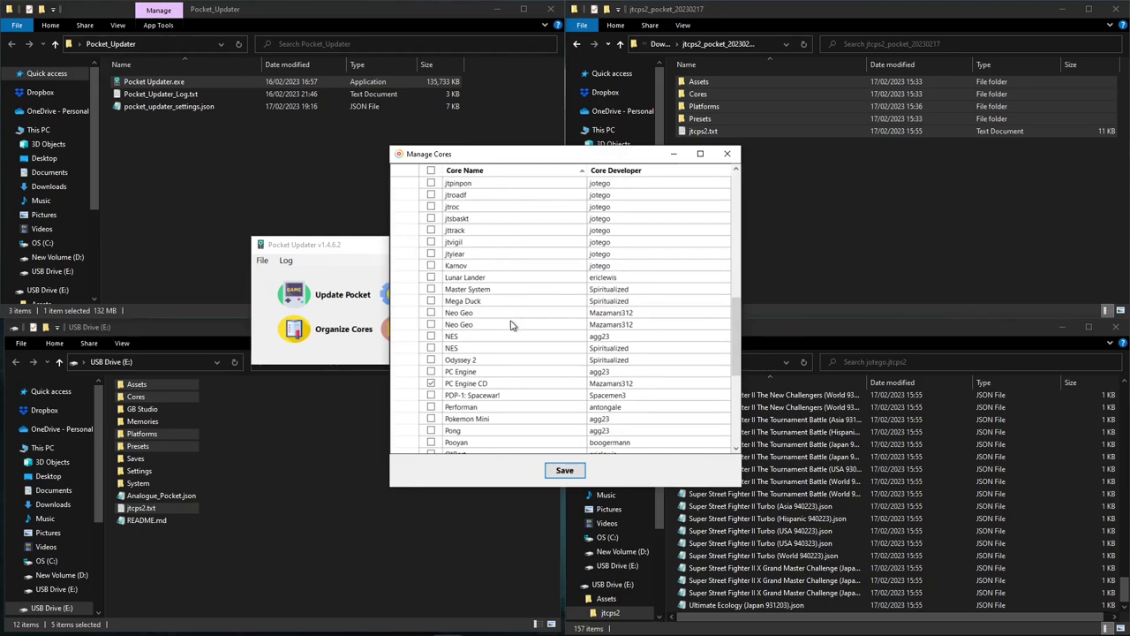
pyautogui.scroll(-1, 507, 331)
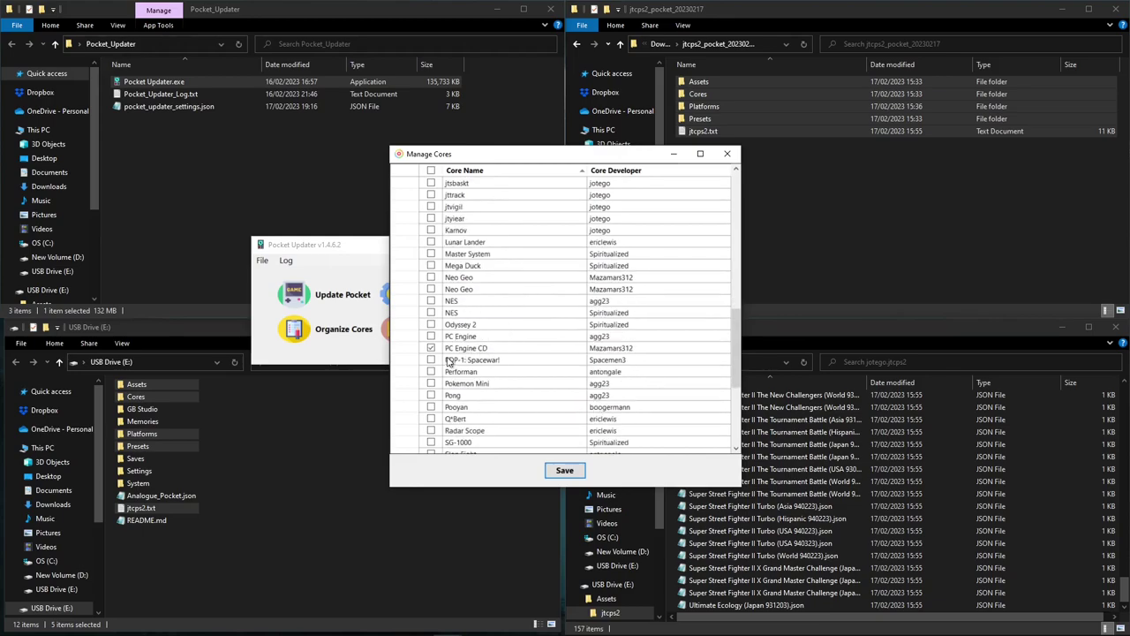
pyautogui.scroll(-1, 477, 353)
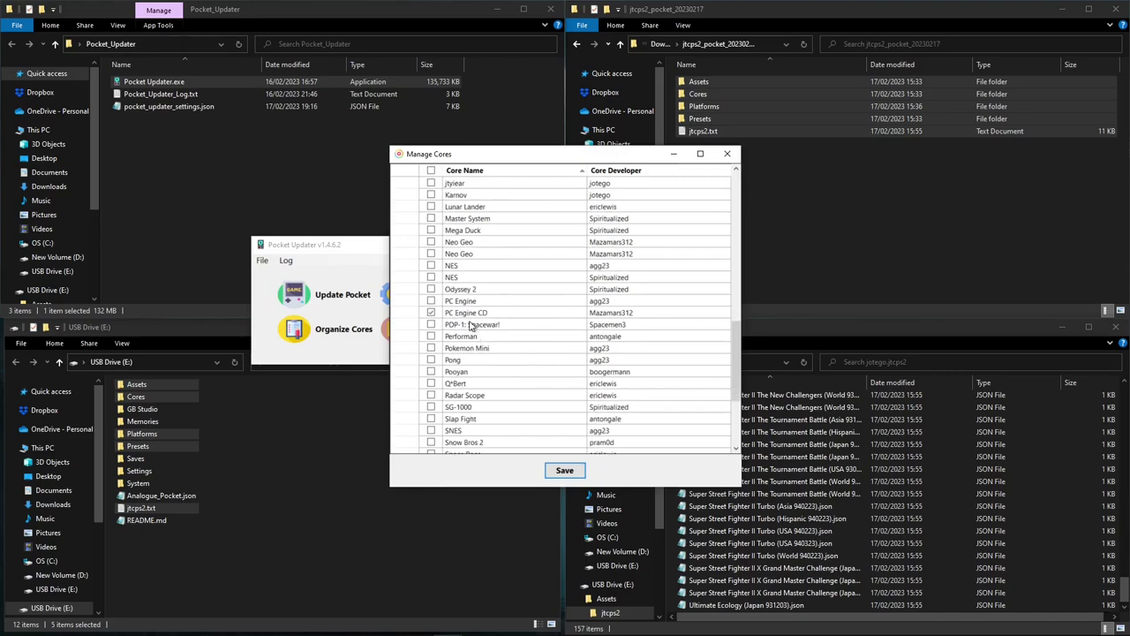
pyautogui.scroll(-2, 623, 263)
pyautogui.click(727, 153)
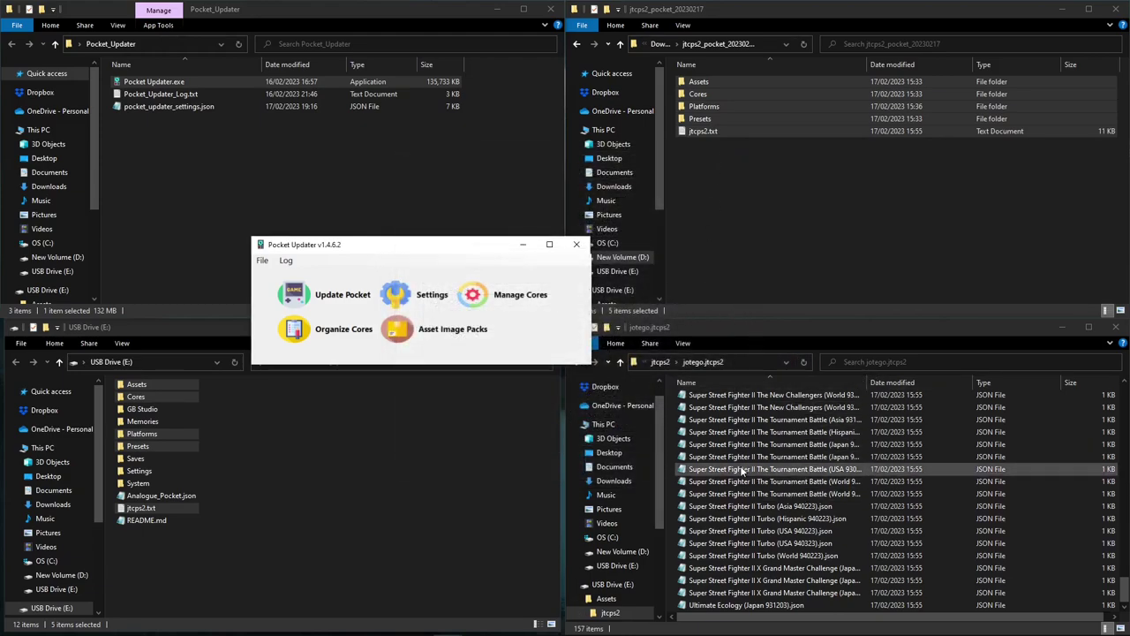
# - Move the updater window clear of the file windows and open the common folder under Assets\jtcps2
pyautogui.moveTo(454, 248); pyautogui.dragTo(343, 166)
pyautogui.click(576, 361)
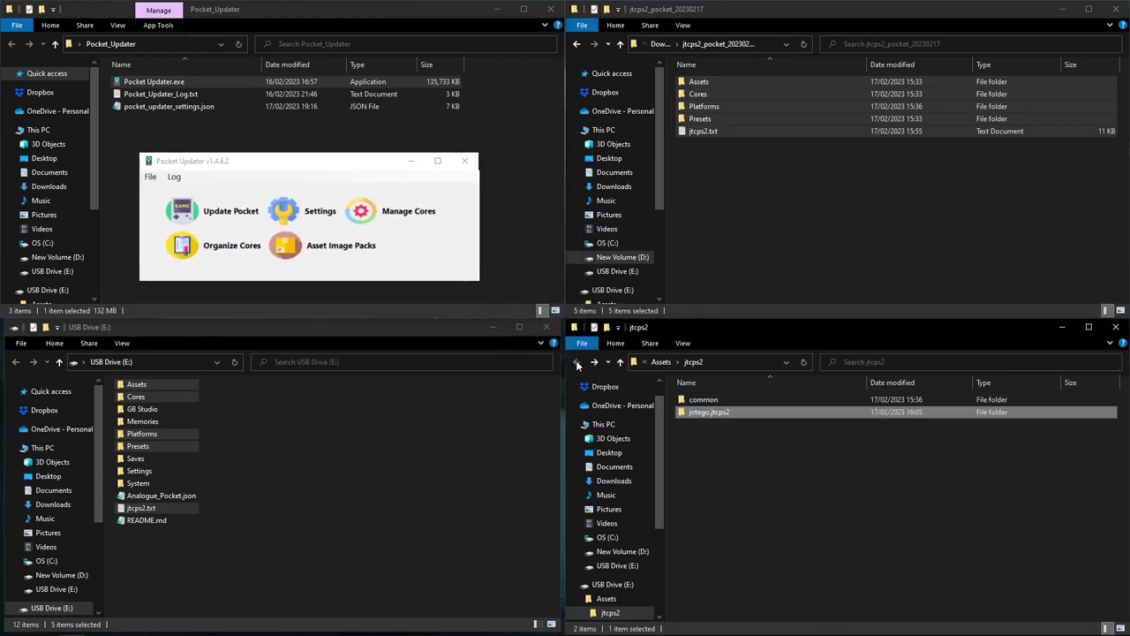
pyautogui.doubleClick(709, 402)
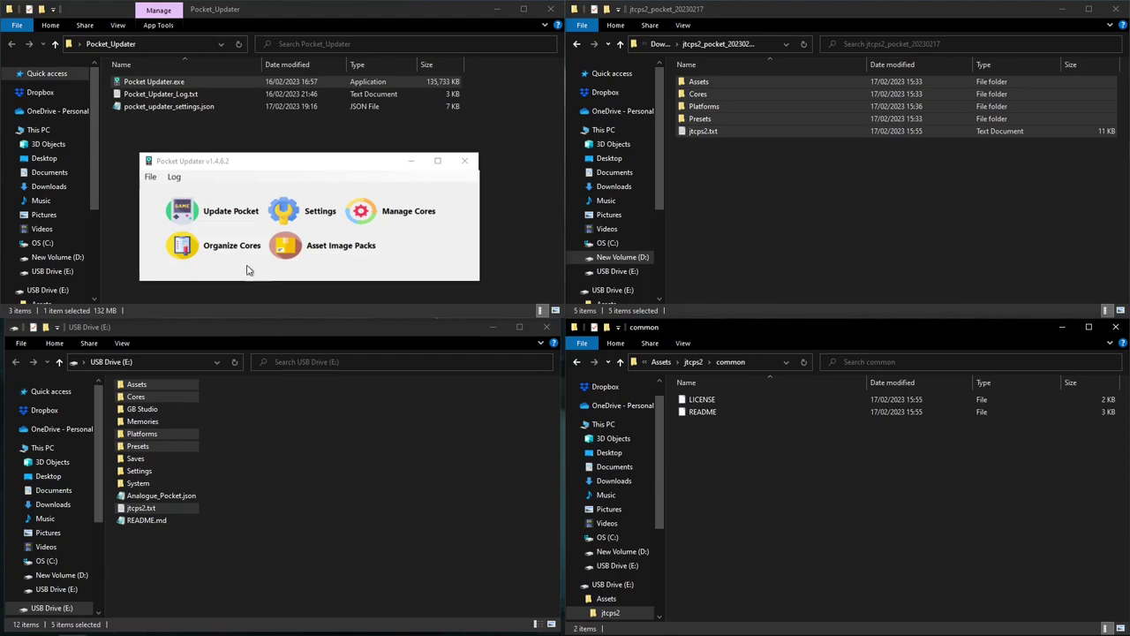
# - Run the Pocket update with Removable Storage, drive E:\, as the update location and keep the common folder in view
pyautogui.click(227, 214)
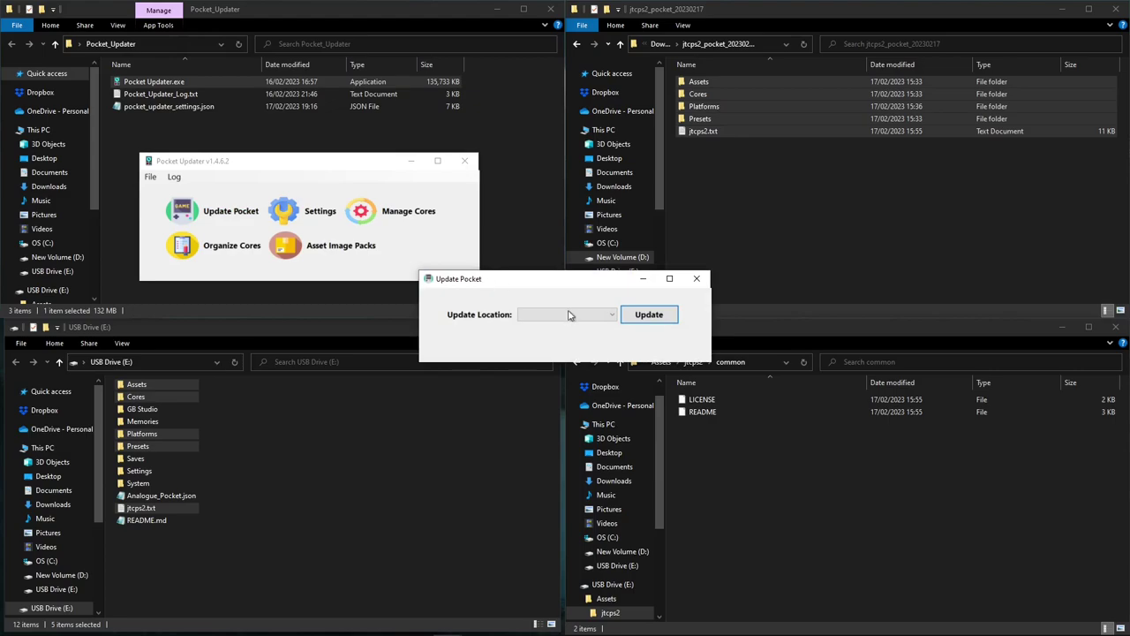
pyautogui.click(600, 316)
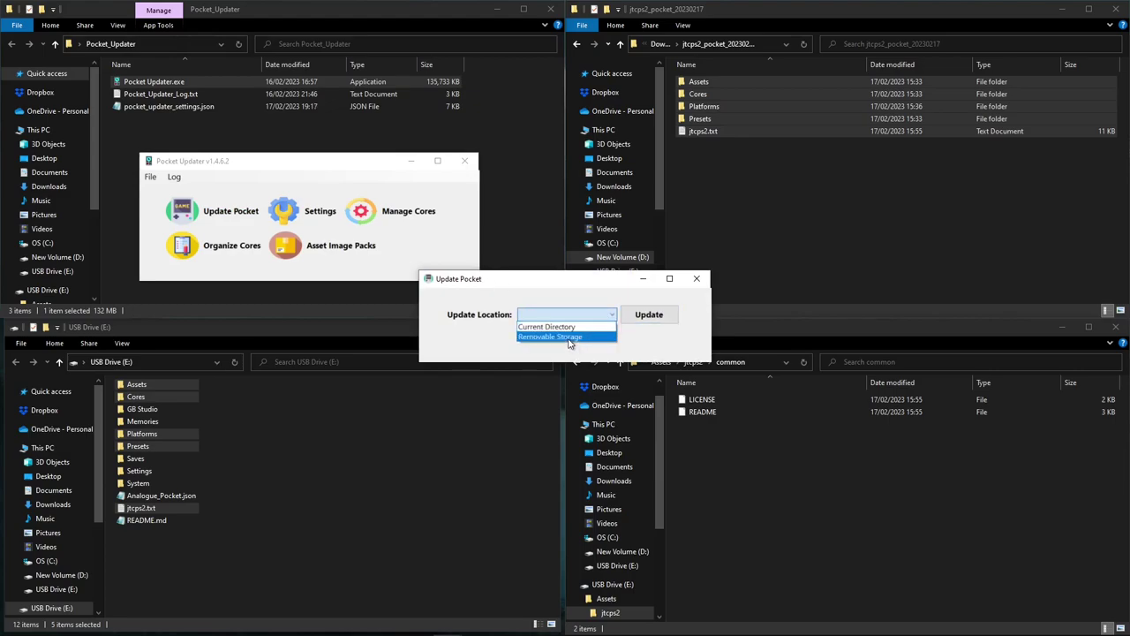
pyautogui.click(578, 337)
pyautogui.moveTo(599, 280); pyautogui.dragTo(865, 181)
pyautogui.click(920, 221)
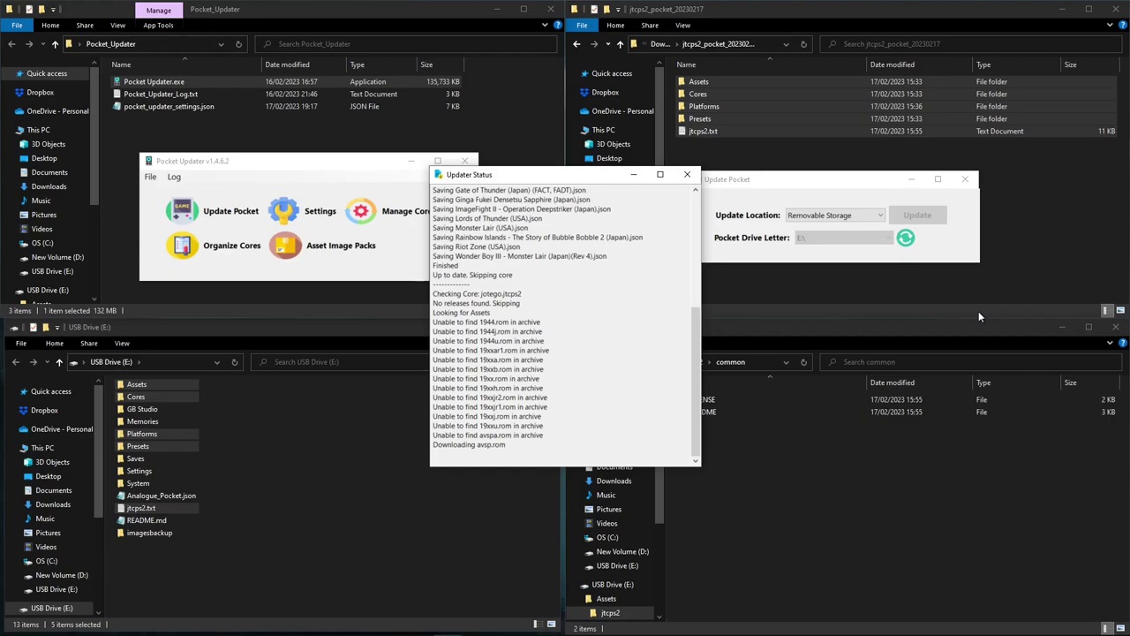
pyautogui.moveTo(574, 180); pyautogui.dragTo(385, 50)
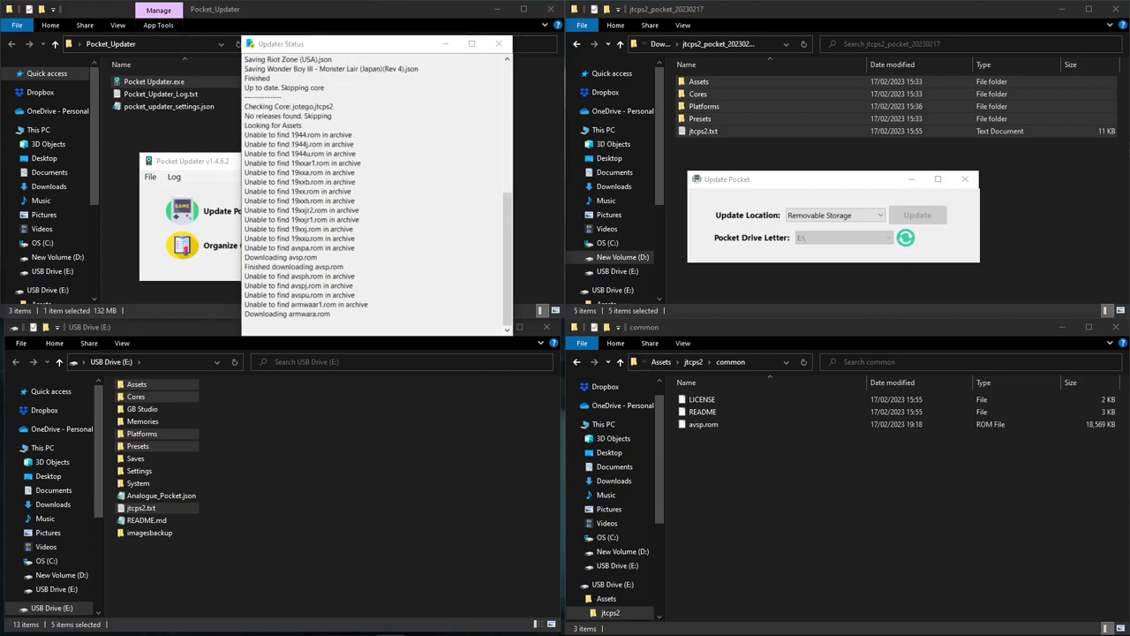
pyautogui.click(718, 475)
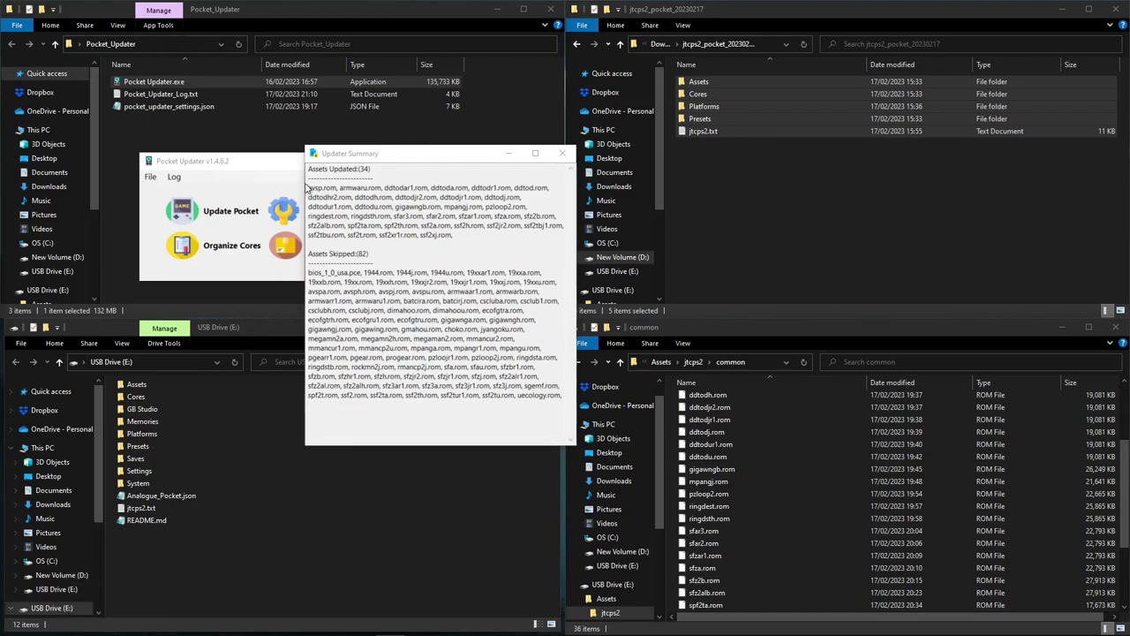
# - Review the lists of updated and skipped assets in the updater summary
pyautogui.moveTo(381, 171); pyautogui.dragTo(303, 159)
pyautogui.moveTo(378, 251); pyautogui.dragTo(308, 252)
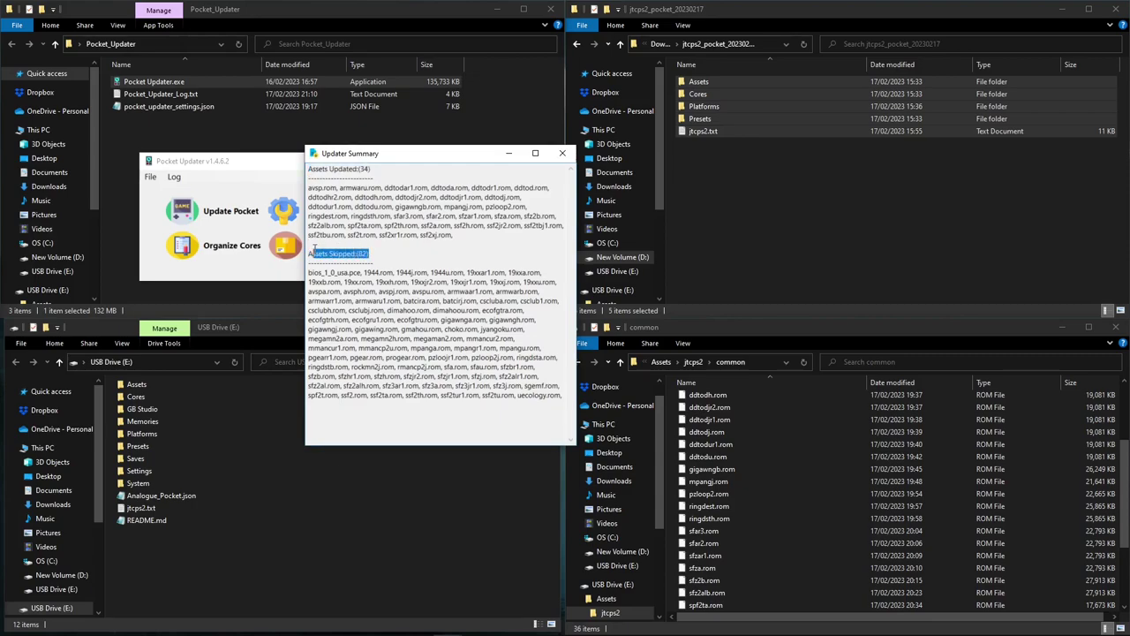
pyautogui.click(308, 187)
pyautogui.moveTo(308, 187); pyautogui.dragTo(459, 237)
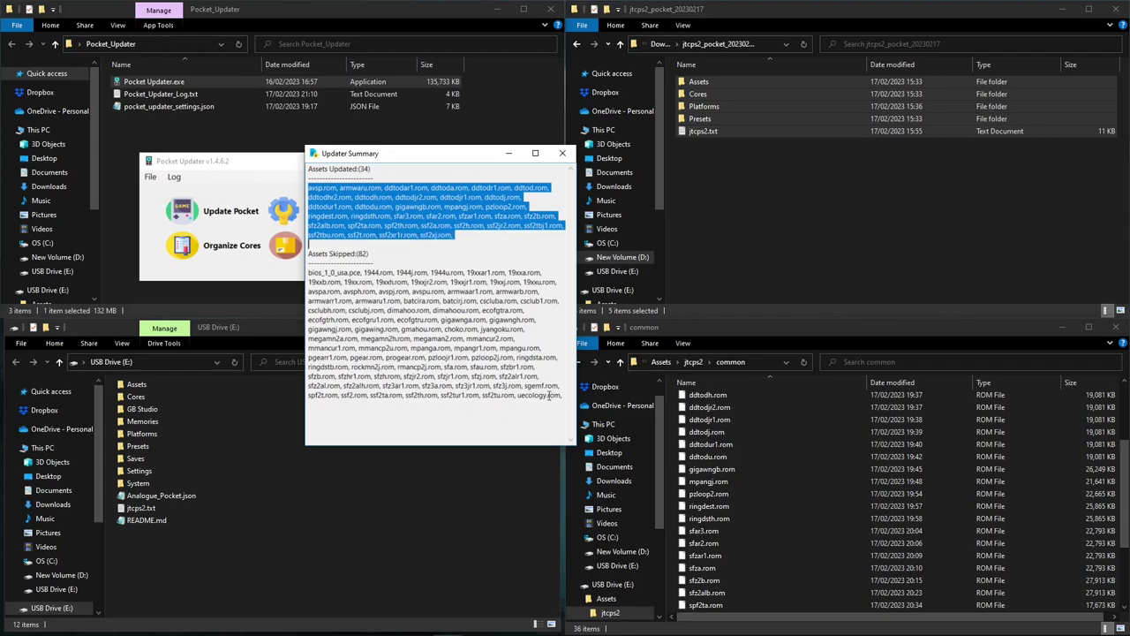
pyautogui.moveTo(563, 395); pyautogui.dragTo(308, 272)
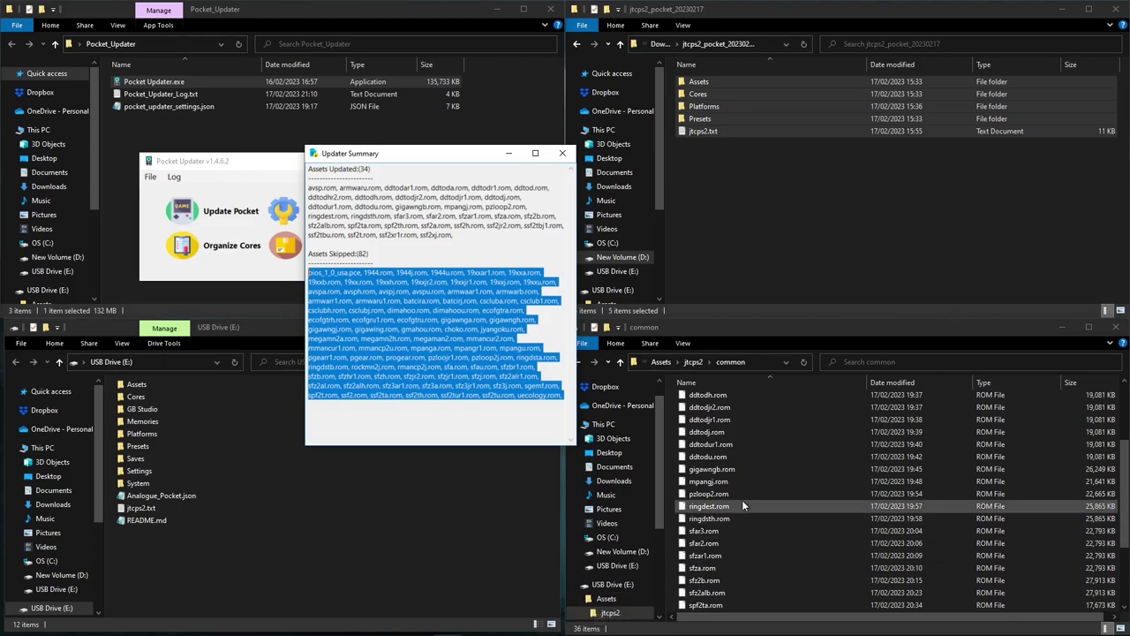
# - Look through the downloaded ROM files in the common folder under Assets\jtcps2
pyautogui.scroll(3, 741, 498)
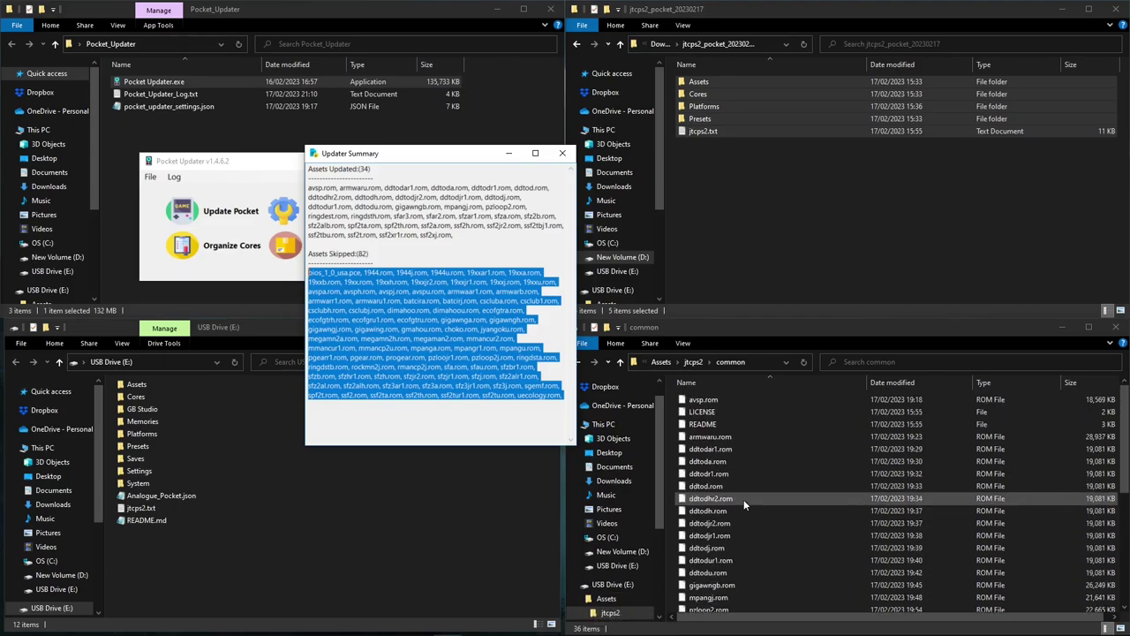
pyautogui.click(710, 424)
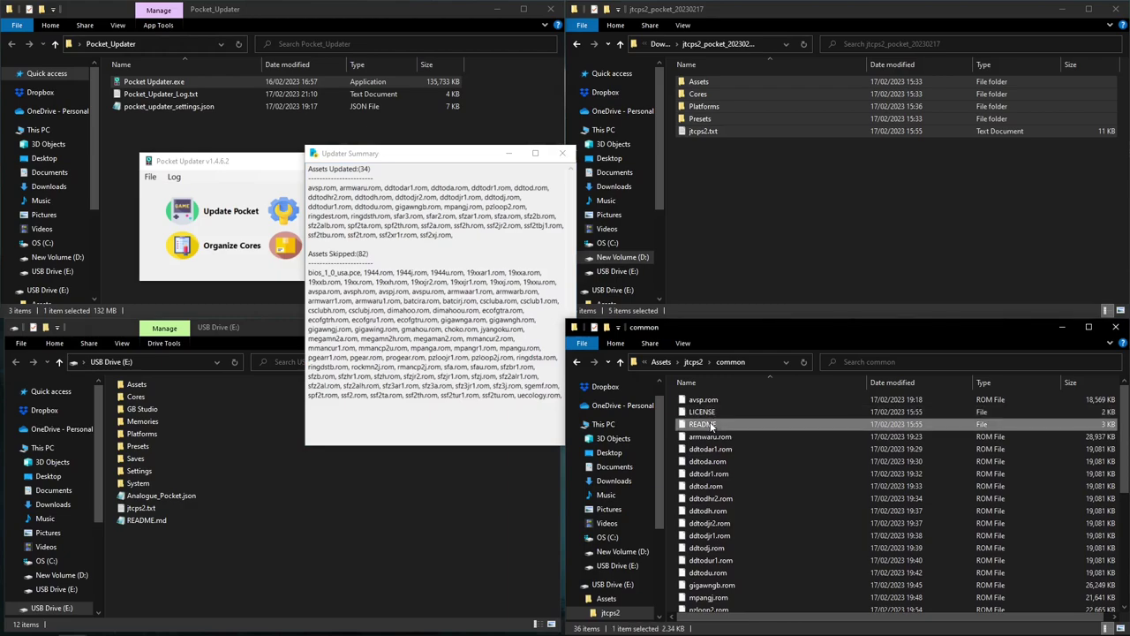
pyautogui.scroll(-4, 753, 418)
pyautogui.scroll(-1, 754, 431)
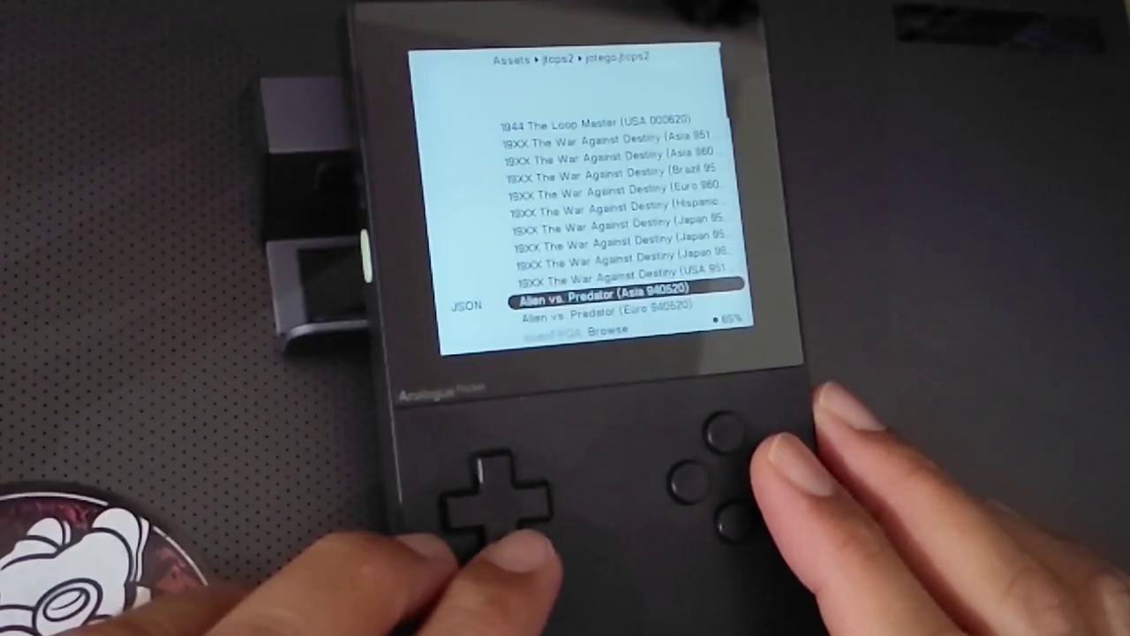
pyautogui.press('Down')
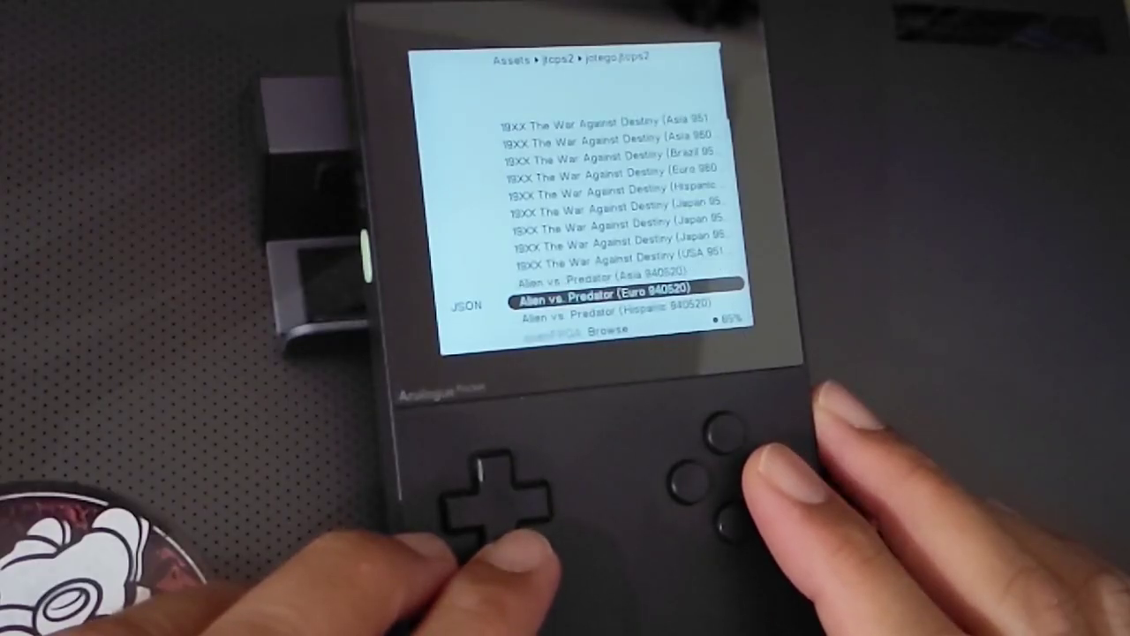
pyautogui.press('Return')
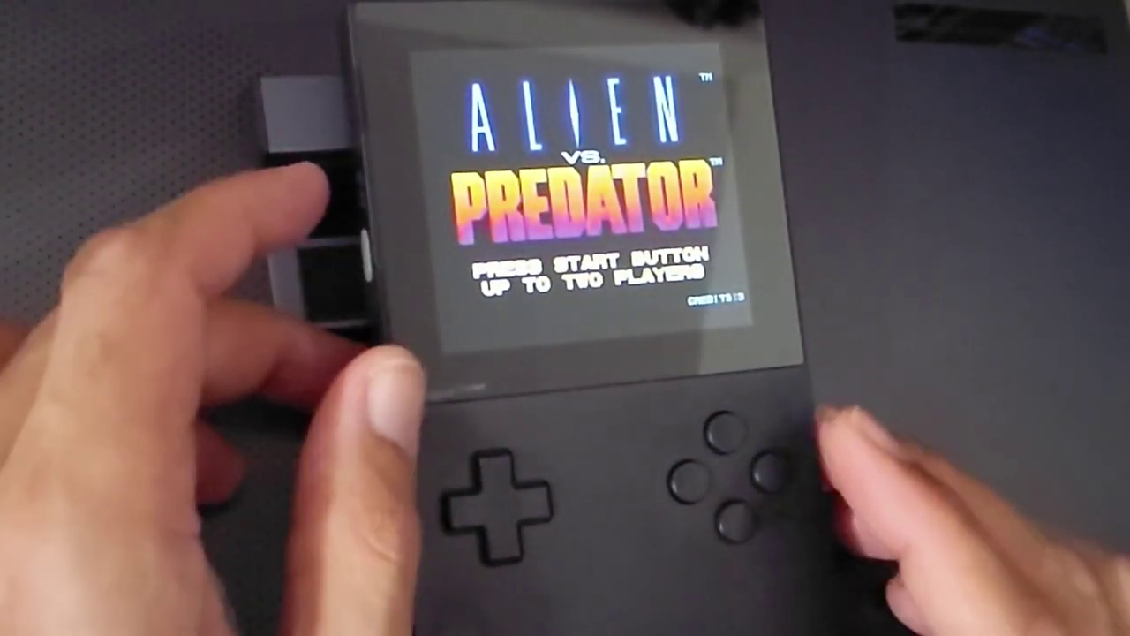
pyautogui.press('5')
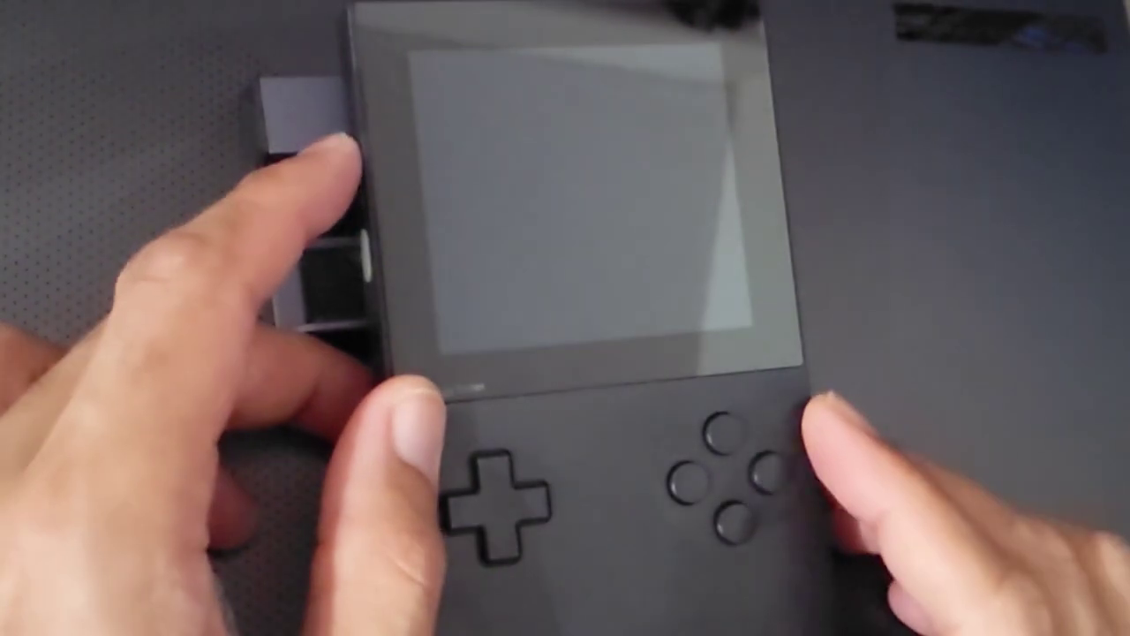